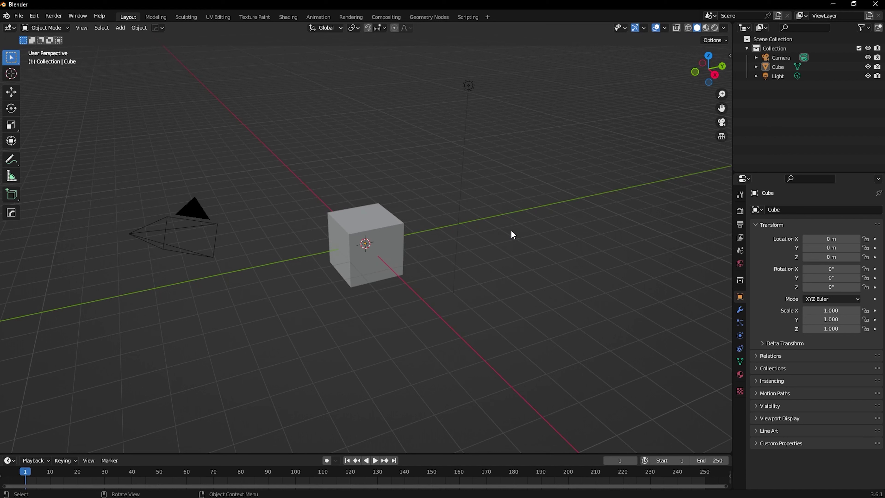
Delete all default objects from the scene: the camera, the cube and the light
{"action": "key", "text": "a"}
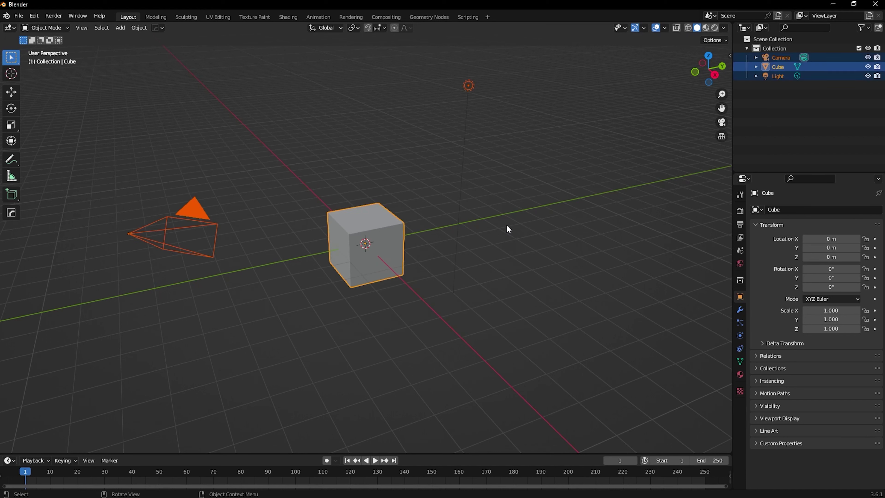
{"action": "key", "text": "x"}
{"action": "left_click", "coordinate": [502, 231]}
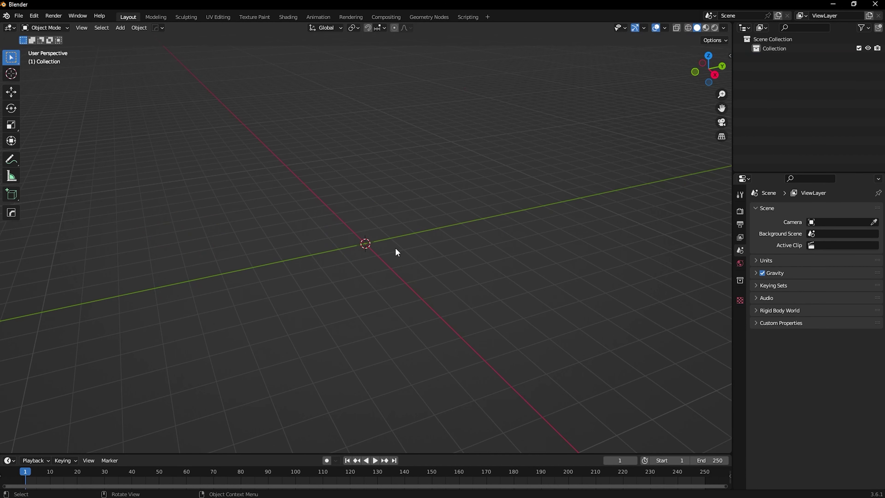
Add a mesh plane at the scene origin and scale it uniformly by 10
{"action": "key", "text": "shift+a"}
{"action": "mouse_move", "coordinate": [389, 254]}
{"action": "left_click", "coordinate": [438, 254]}
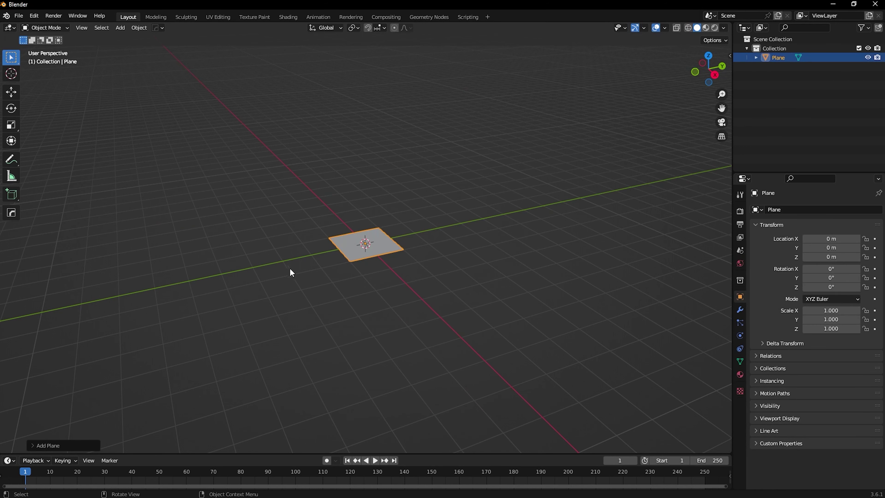
{"action": "key", "text": "s"}
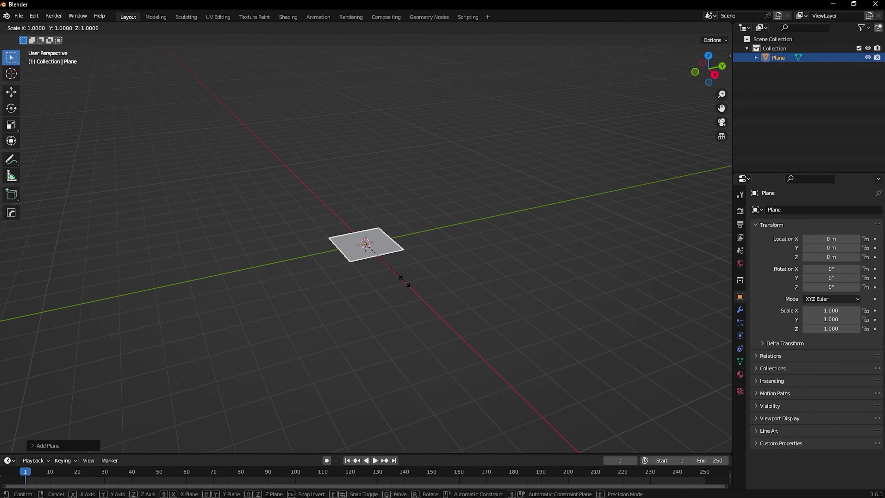
{"action": "type", "text": "10"}
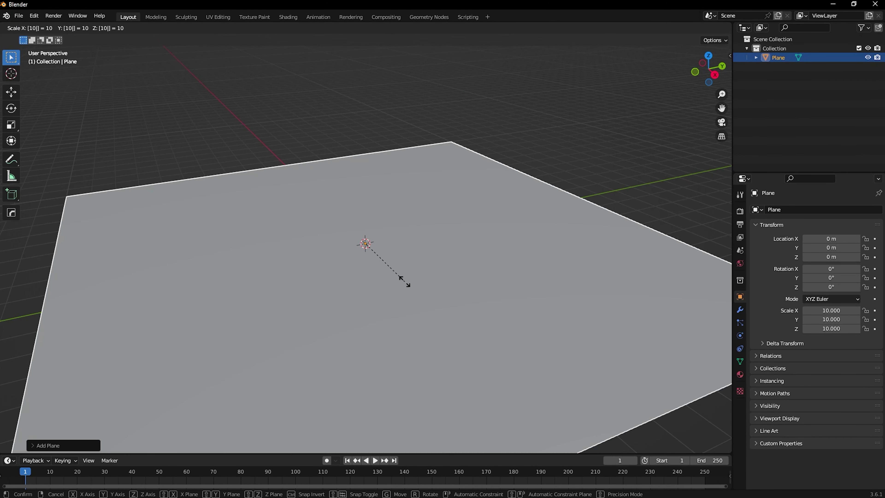
{"action": "key", "text": "Return"}
Subdivide the plane's mesh with 100 cuts, then return to Object Mode
{"action": "scroll", "coordinate": [353, 191], "scroll_direction": "down", "scroll_amount": 5}
{"action": "middle_click_drag", "start_coordinate": [316, 260], "coordinate": [380, 257]}
{"action": "scroll", "coordinate": [378, 262], "scroll_direction": "up", "scroll_amount": 3}
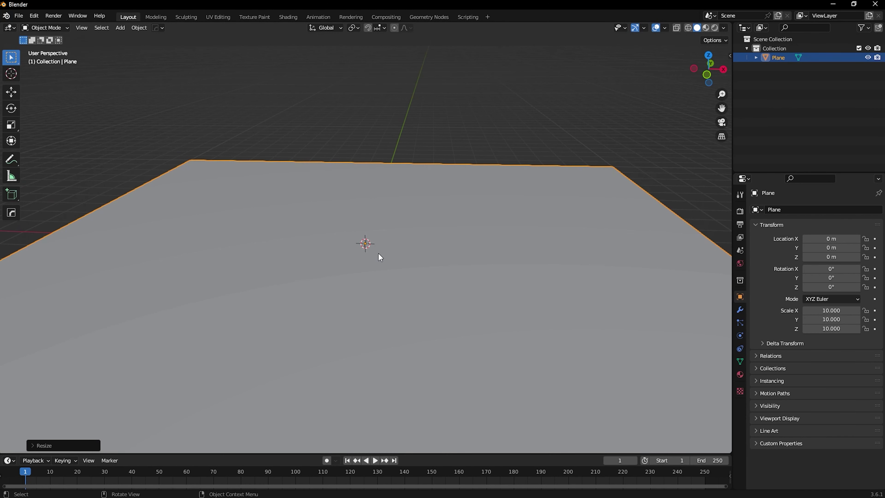
{"action": "key", "text": "Tab"}
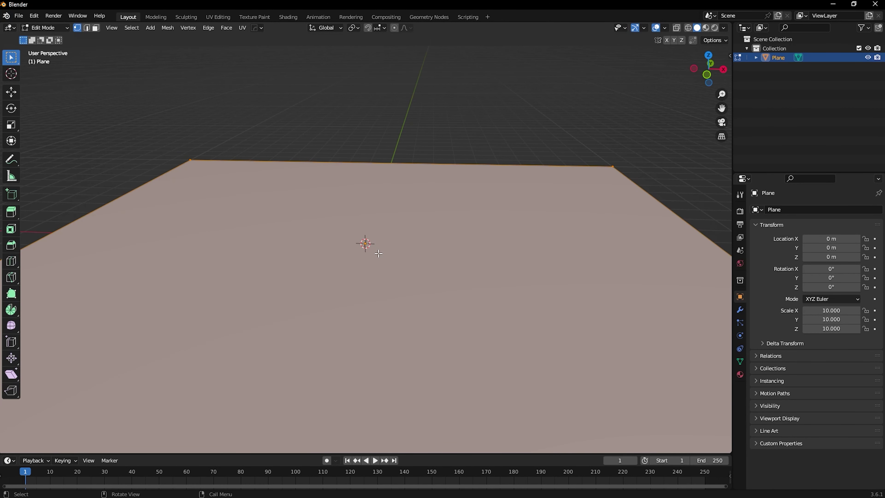
{"action": "right_click", "coordinate": [378, 253]}
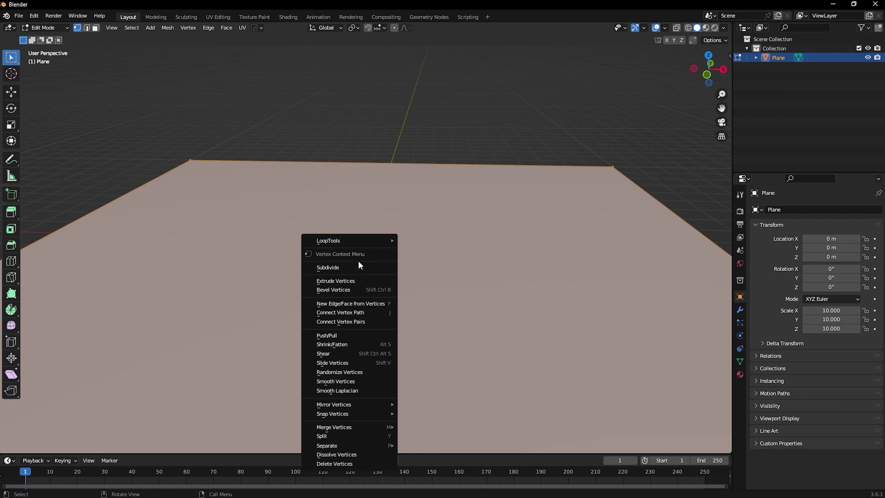
{"action": "left_click", "coordinate": [344, 268]}
{"action": "left_click", "coordinate": [45, 446]}
{"action": "left_click", "coordinate": [118, 383]}
{"action": "type", "text": "00"}
{"action": "key", "text": "Return"}
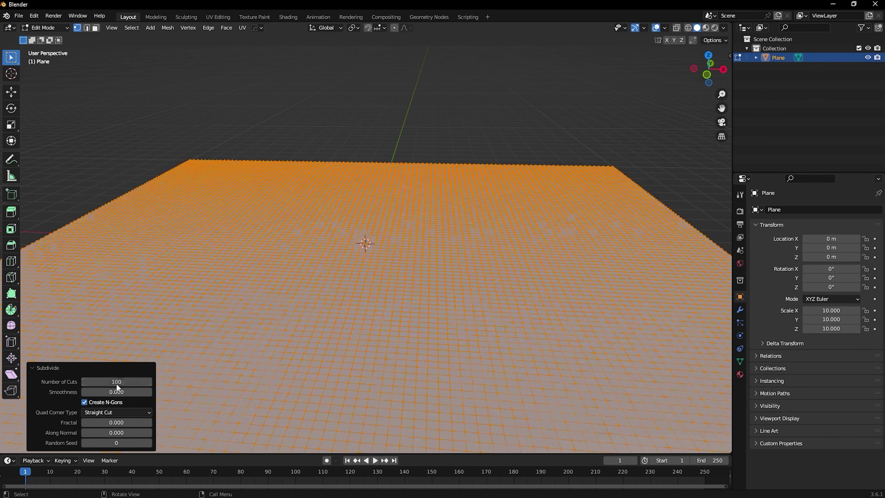
{"action": "key", "text": "Tab"}
{"action": "scroll", "coordinate": [338, 214], "scroll_direction": "down", "scroll_amount": 3}
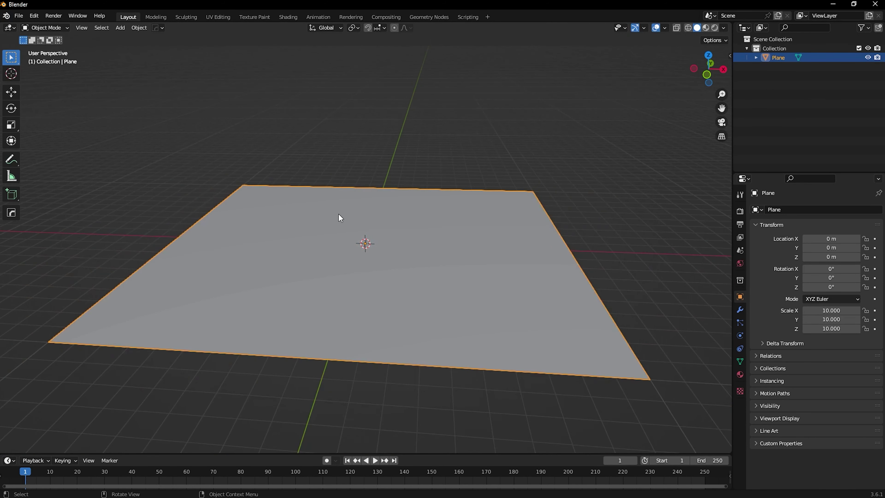
{"action": "left_click", "coordinate": [591, 235]}
{"action": "middle_click_drag", "start_coordinate": [591, 235], "coordinate": [276, 265]}
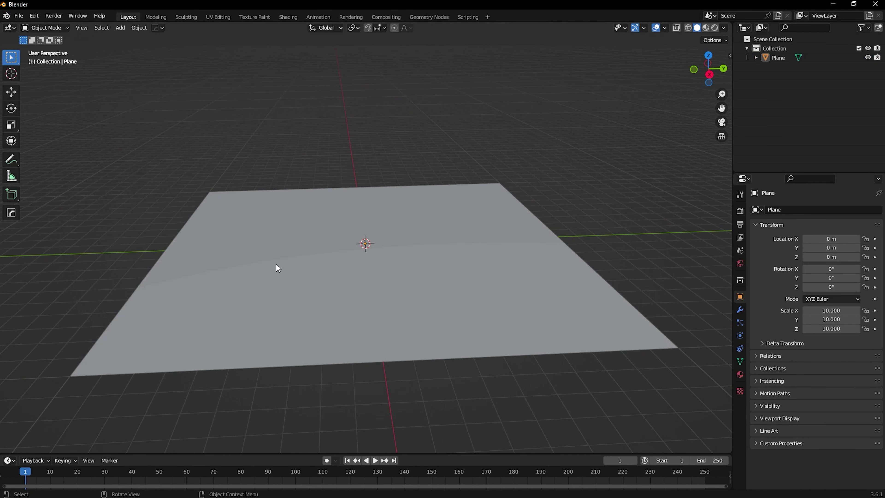
{"action": "left_click", "coordinate": [309, 290]}
{"action": "left_click", "coordinate": [139, 28]}
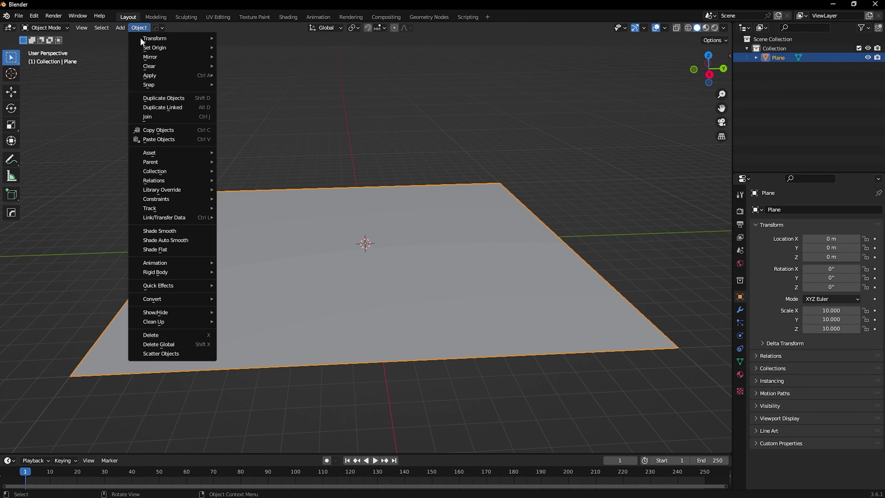
{"action": "mouse_move", "coordinate": [182, 286]}
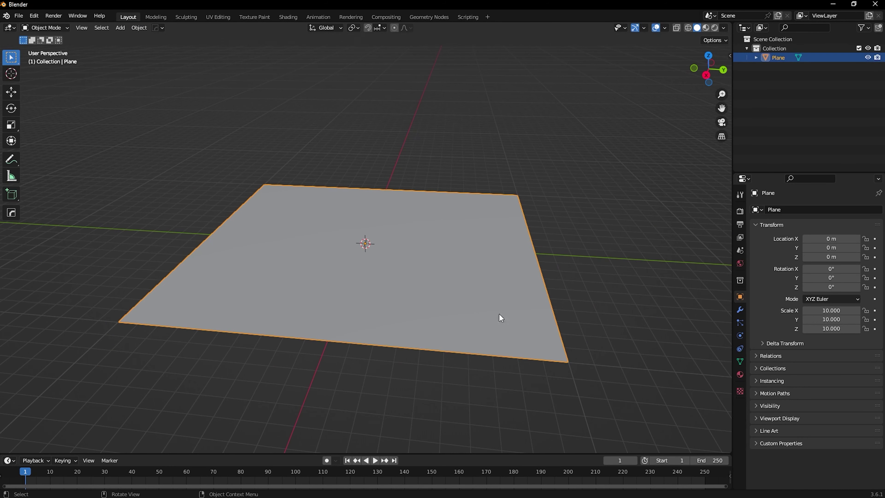
Enable Dynamic Paint physics on the plane
{"action": "left_click", "coordinate": [740, 335]}
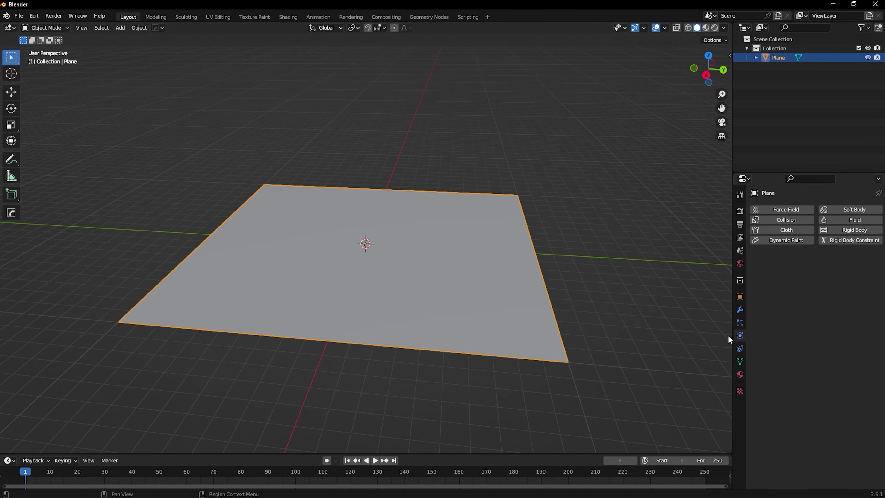
{"action": "left_click", "coordinate": [780, 243]}
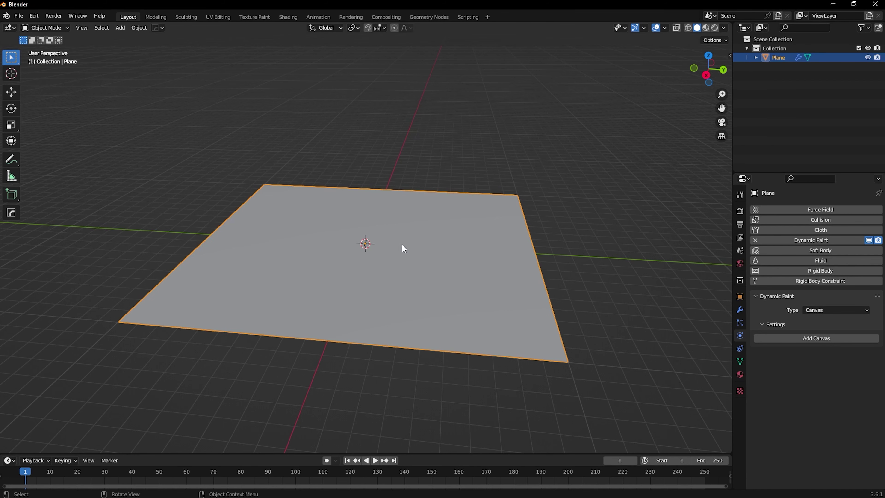
Add a UV sphere, raise it above the plane's centre and shade it smooth
{"action": "key", "text": "shift+a"}
{"action": "mouse_move", "coordinate": [398, 241]}
{"action": "left_click", "coordinate": [435, 267]}
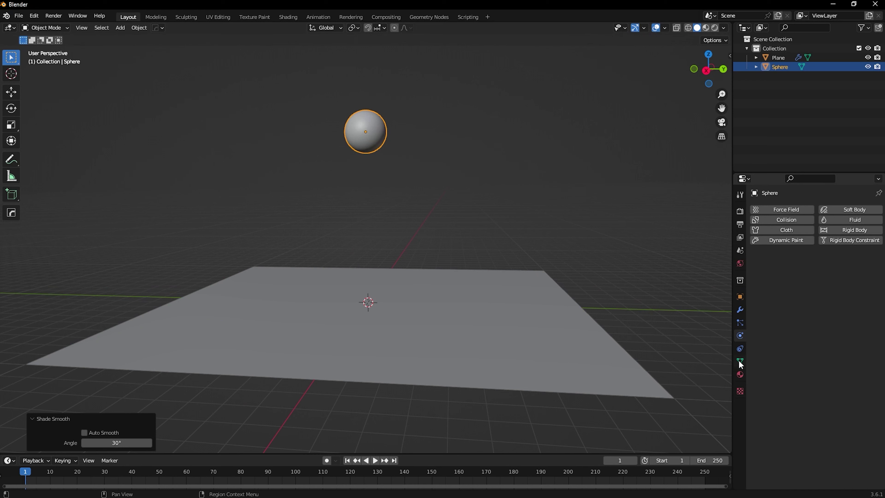
Enable Auto Smooth in the sphere's normals settings with an angle of 60°
{"action": "left_click", "coordinate": [740, 361]}
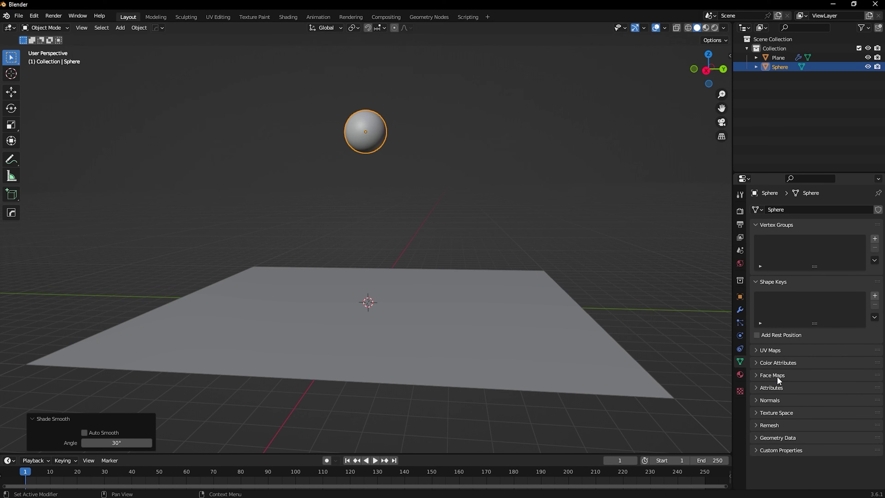
{"action": "left_click", "coordinate": [757, 400]}
{"action": "left_click", "coordinate": [806, 414]}
{"action": "left_click", "coordinate": [835, 413]}
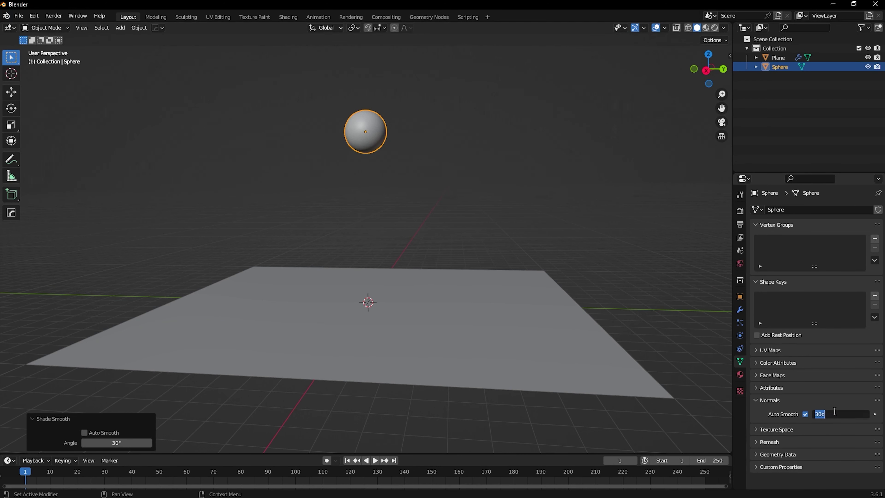
{"action": "type", "text": "60"}
{"action": "key", "text": "Return"}
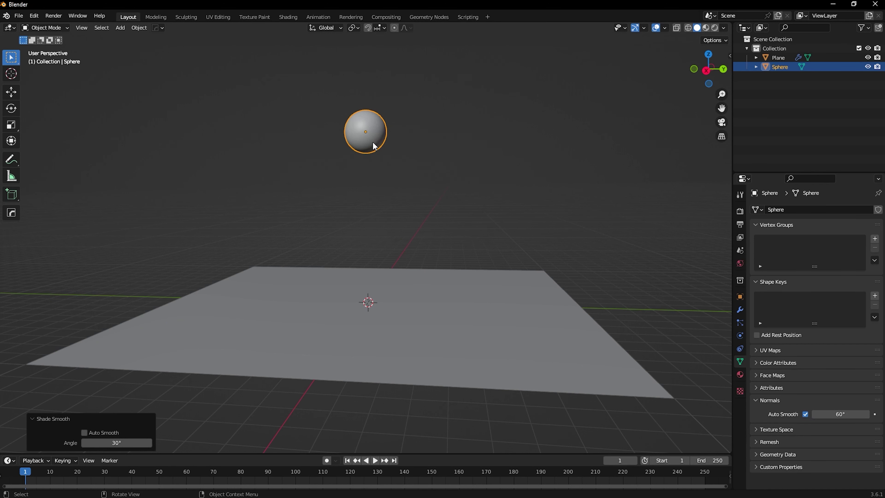
Enter Edit Mode on the sphere, clear the vertex selection and turn on proportional editing
{"action": "key", "text": "Tab"}
{"action": "middle_click_drag", "start_coordinate": [363, 81], "coordinate": [367, 96]}
{"action": "left_click", "coordinate": [399, 130]}
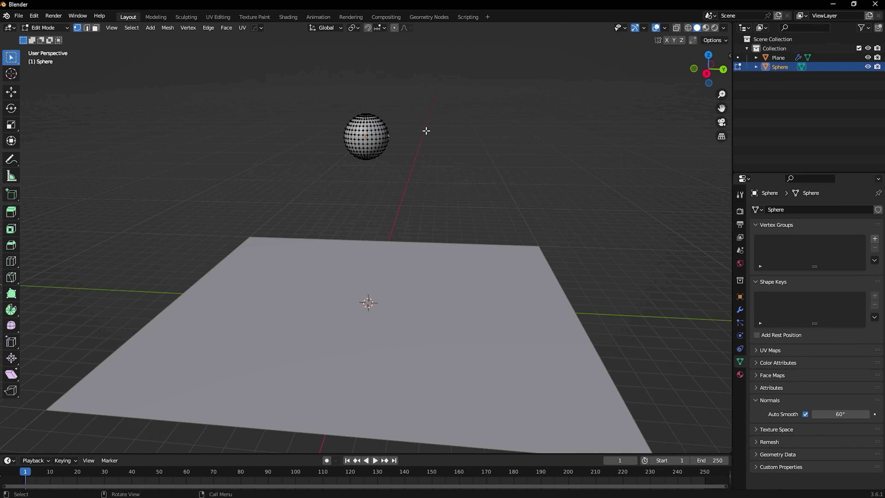
{"action": "left_click", "coordinate": [394, 27]}
Pull the sphere's top vertex upward in front view with smooth proportional falloff to shape a teardrop, and return to Object Mode
{"action": "middle_click_drag", "start_coordinate": [367, 134], "coordinate": [364, 174]}
{"action": "scroll", "coordinate": [365, 174], "scroll_direction": "up", "scroll_amount": 5}
{"action": "middle_click_drag", "start_coordinate": [372, 81], "coordinate": [354, 206], "text": "shift"}
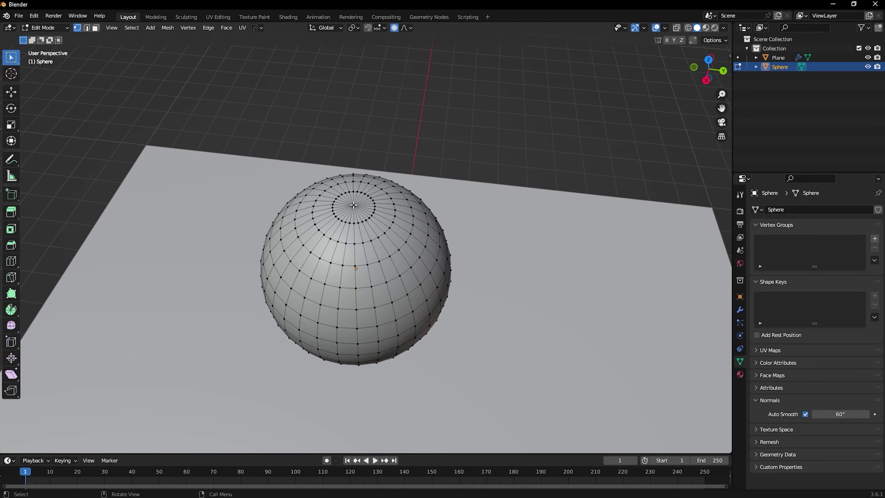
{"action": "left_click", "coordinate": [354, 206]}
{"action": "scroll", "coordinate": [357, 213], "scroll_direction": "down", "scroll_amount": 1}
{"action": "scroll", "coordinate": [378, 239], "scroll_direction": "down", "scroll_amount": 3}
{"action": "middle_click_drag", "start_coordinate": [377, 282], "coordinate": [379, 238]}
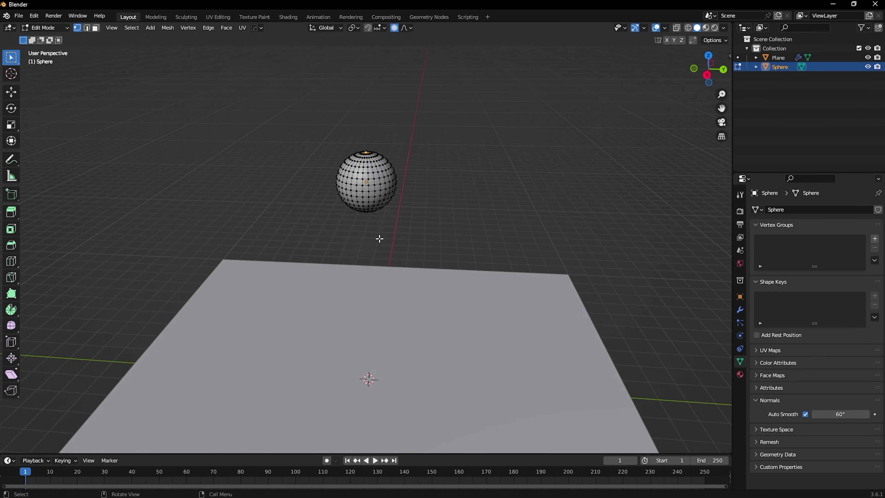
{"action": "key", "text": "KP_1"}
{"action": "key", "text": "g"}
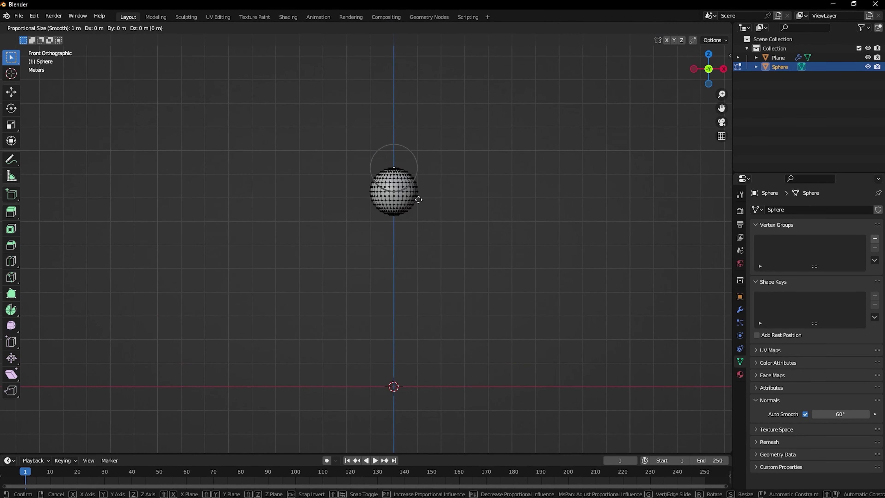
{"action": "scroll", "coordinate": [419, 171], "scroll_direction": "down", "scroll_amount": 3}
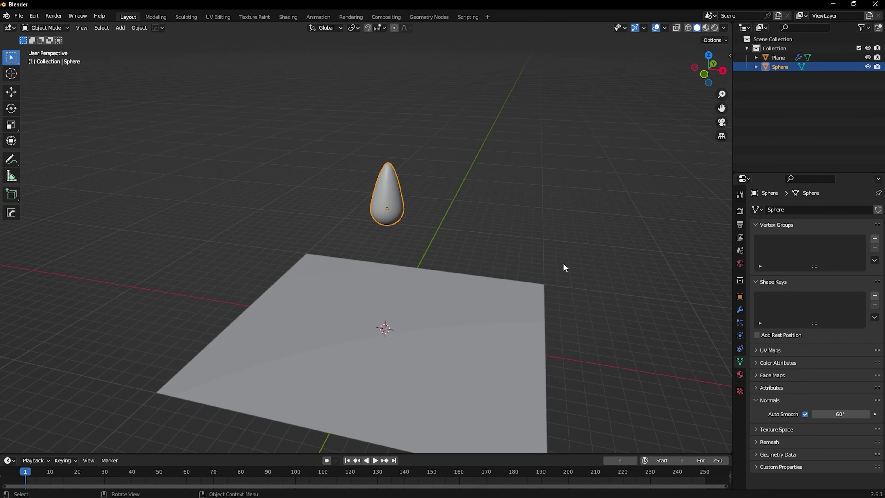
Scale the teardrop down uniformly to a small drop above the plane
{"action": "key", "text": "s"}
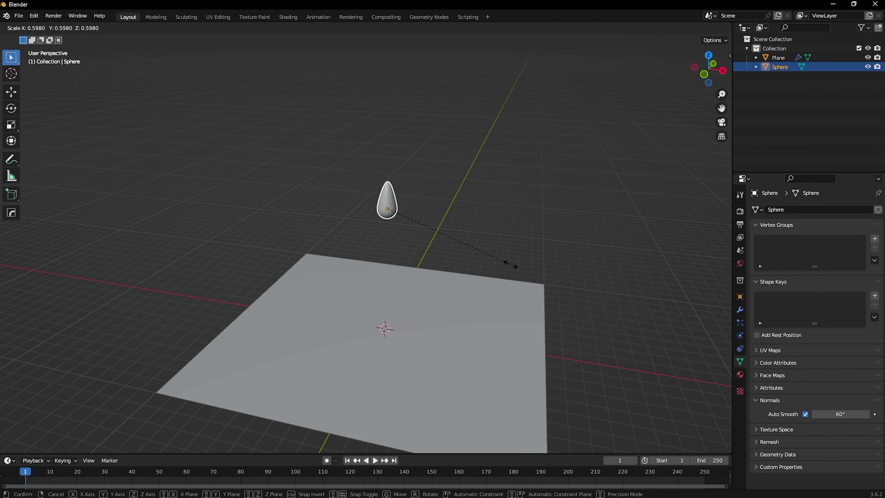
{"action": "left_click", "coordinate": [480, 251]}
{"action": "left_click", "coordinate": [449, 265]}
{"action": "mouse_move", "coordinate": [307, 279]}
{"action": "middle_mouse_down"}
{"action": "mouse_move", "coordinate": [304, 245]}
{"action": "mouse_move", "coordinate": [303, 279]}
{"action": "middle_mouse_up"}
{"action": "scroll", "coordinate": [348, 286], "scroll_direction": "down", "scroll_amount": 2}
{"action": "left_click", "coordinate": [419, 310]}
Enable Dynamic Paint physics on the teardrop, set its type to Brush and add the brush
{"action": "left_click", "coordinate": [381, 219]}
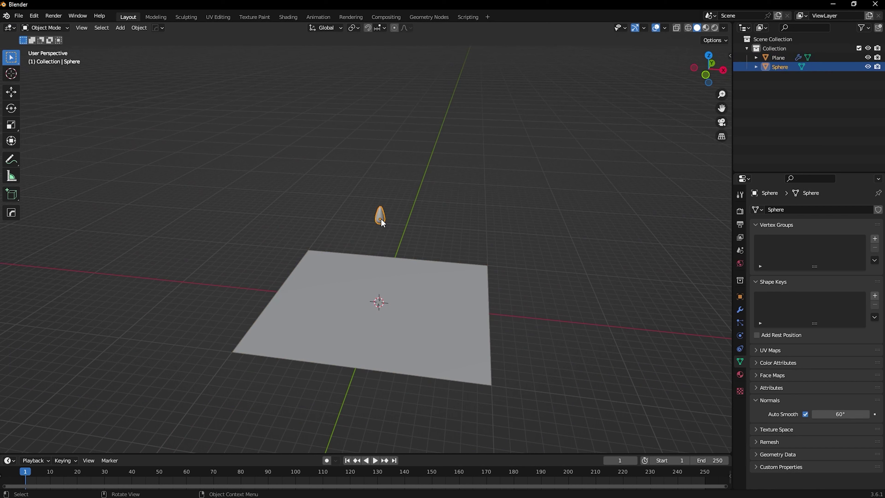
{"action": "left_click", "coordinate": [739, 335]}
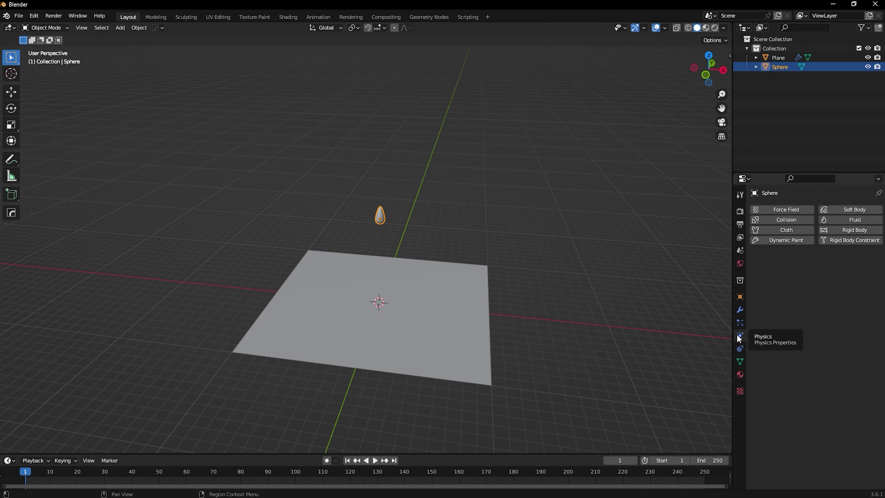
{"action": "left_click", "coordinate": [776, 241]}
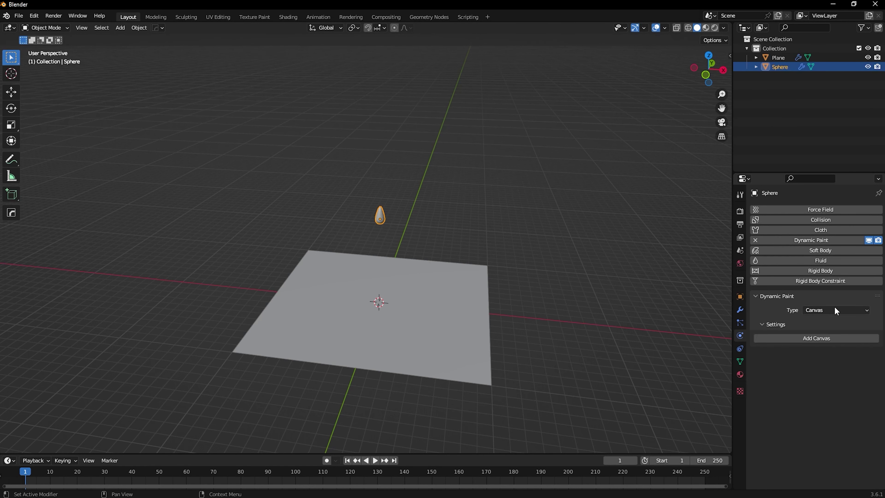
{"action": "left_click", "coordinate": [818, 309]}
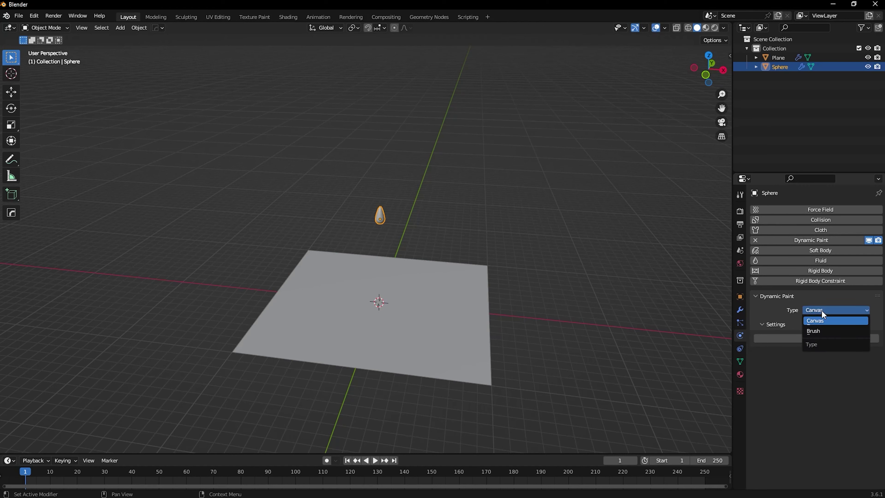
{"action": "left_click", "coordinate": [822, 335]}
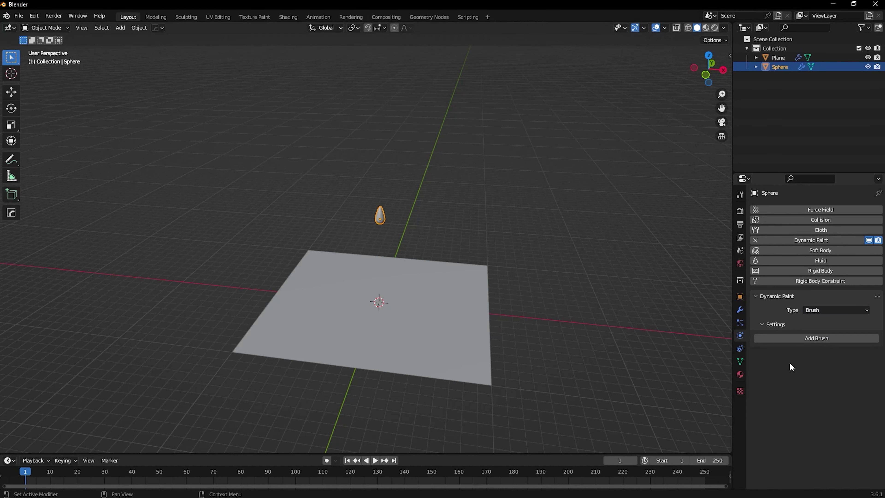
{"action": "left_click", "coordinate": [803, 340]}
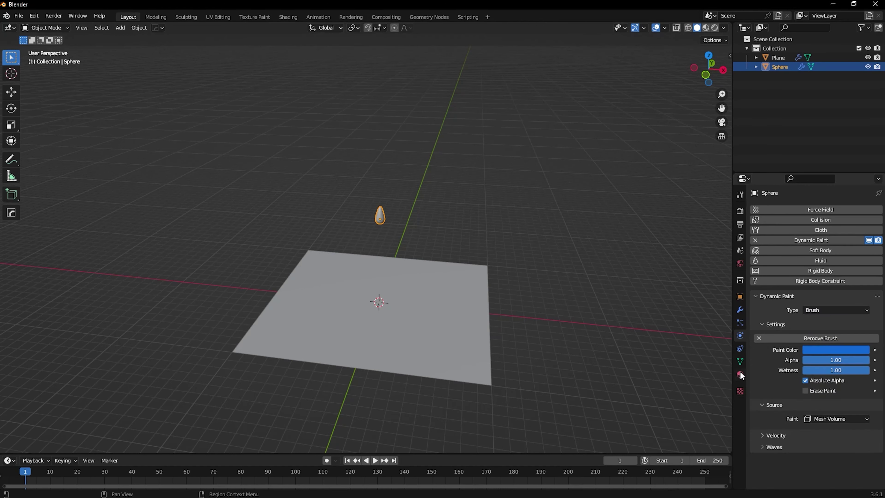
Add a Dynamic Paint canvas to the plane and set its surface type to Waves
{"action": "left_click", "coordinate": [399, 317]}
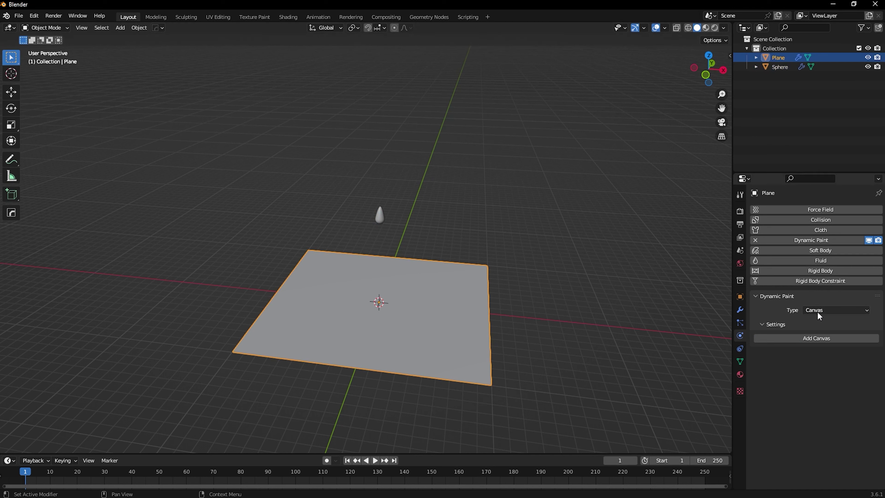
{"action": "left_click", "coordinate": [830, 338]}
{"action": "scroll", "coordinate": [777, 307], "scroll_direction": "down", "scroll_amount": 5}
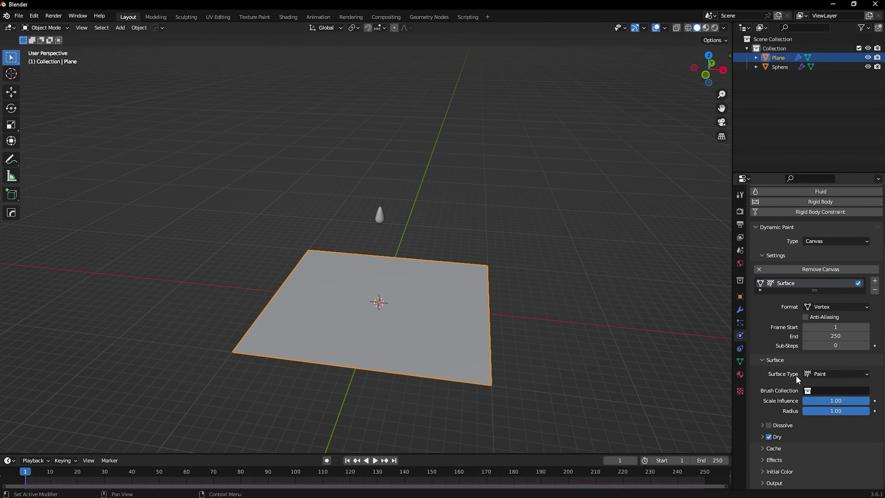
{"action": "left_click", "coordinate": [830, 373]}
{"action": "left_click", "coordinate": [829, 428]}
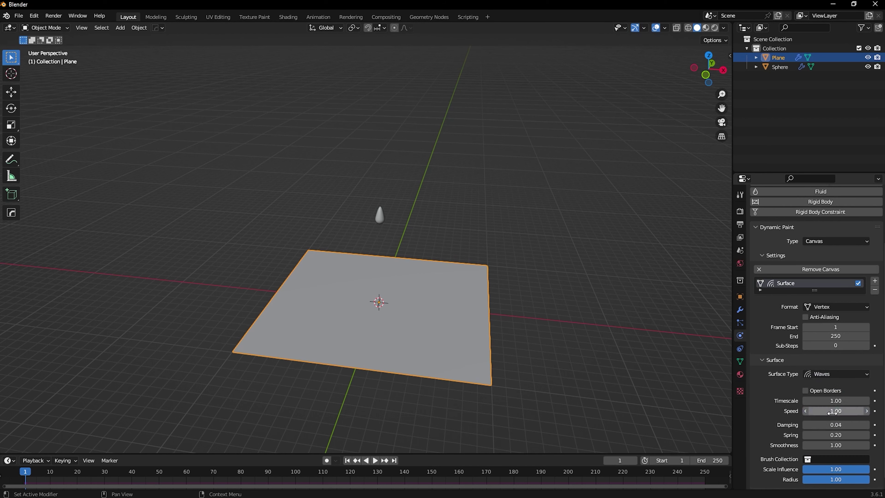
{"action": "scroll", "coordinate": [779, 403], "scroll_direction": "down", "scroll_amount": 1}
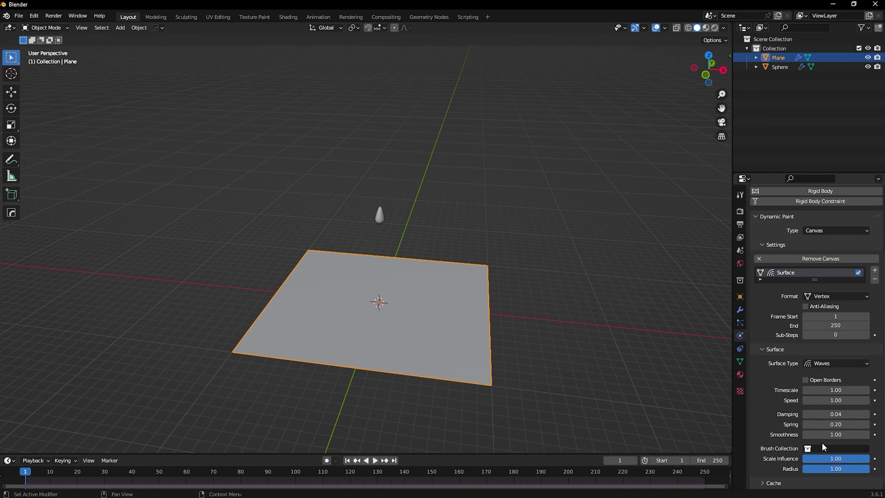
Set the teardrop brush's wave factor to 2, clear the selection and play the animation briefly
{"action": "left_click", "coordinate": [380, 214]}
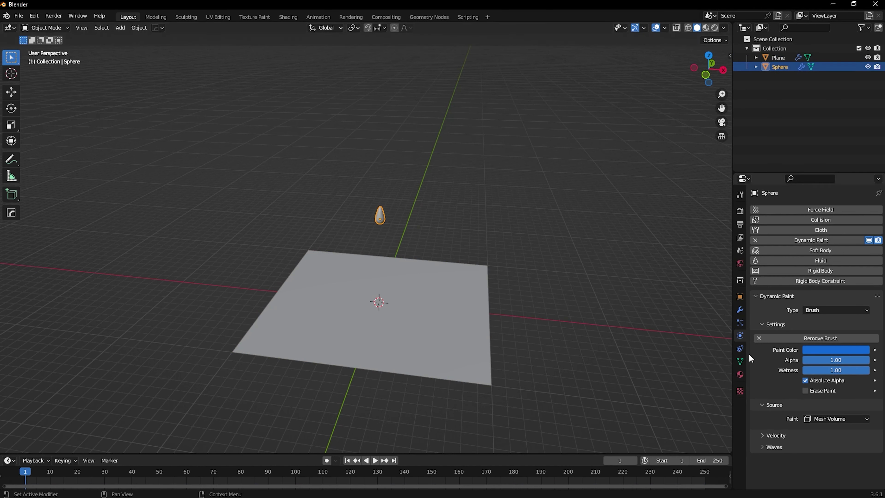
{"action": "left_click", "coordinate": [774, 447]}
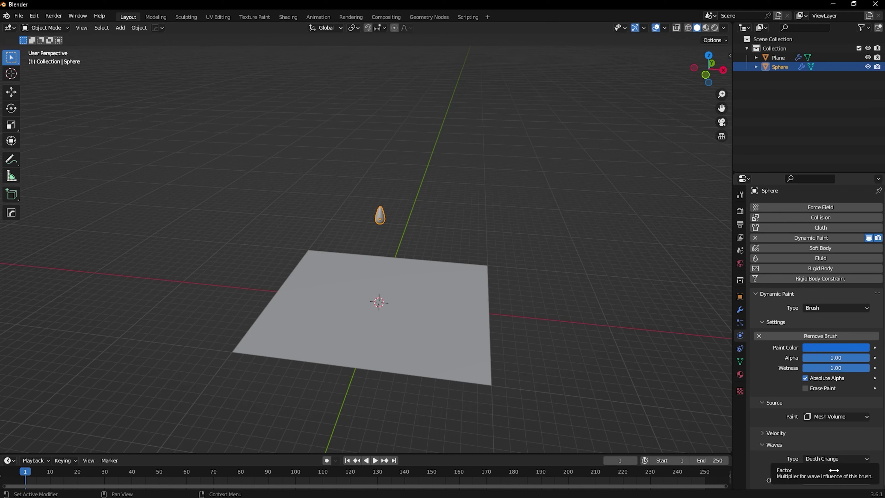
{"action": "left_click", "coordinate": [834, 470]}
{"action": "type", "text": "4"}
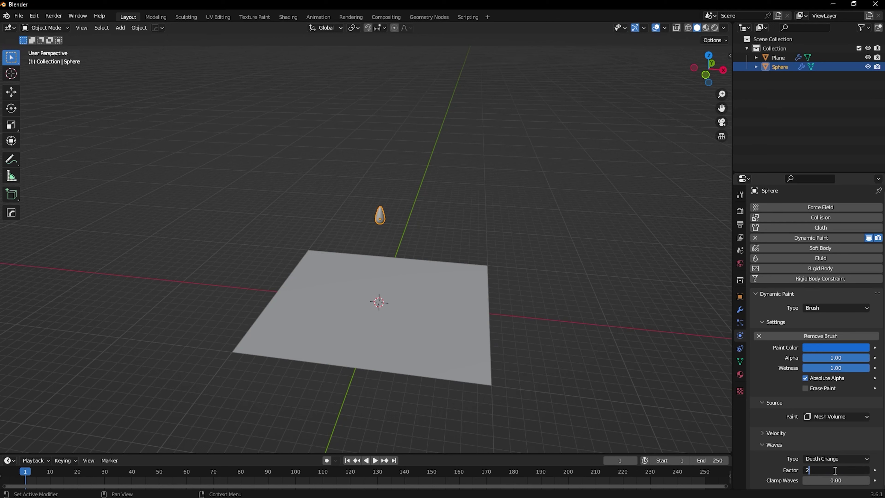
{"action": "left_click", "coordinate": [503, 223]}
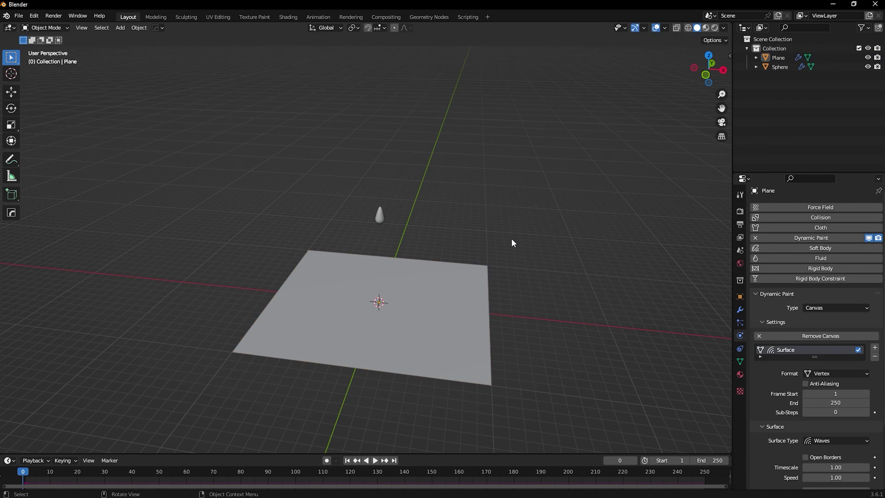
{"action": "key", "text": "space"}
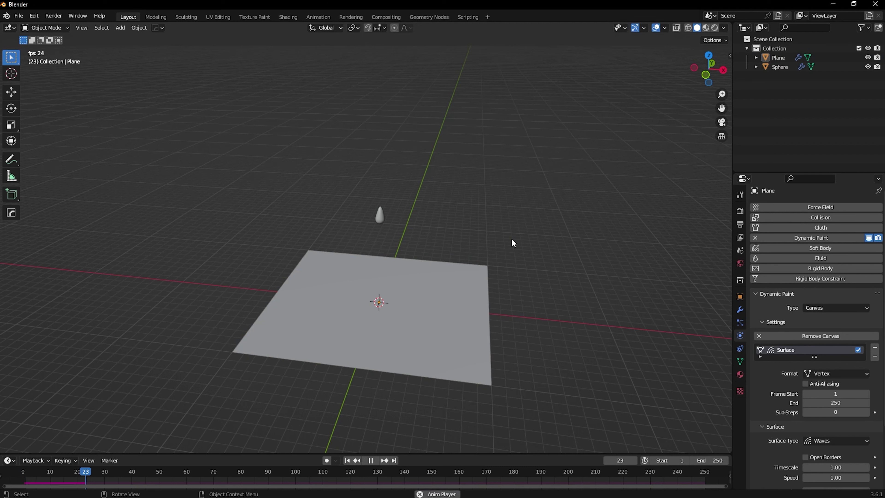
{"action": "key", "text": "space"}
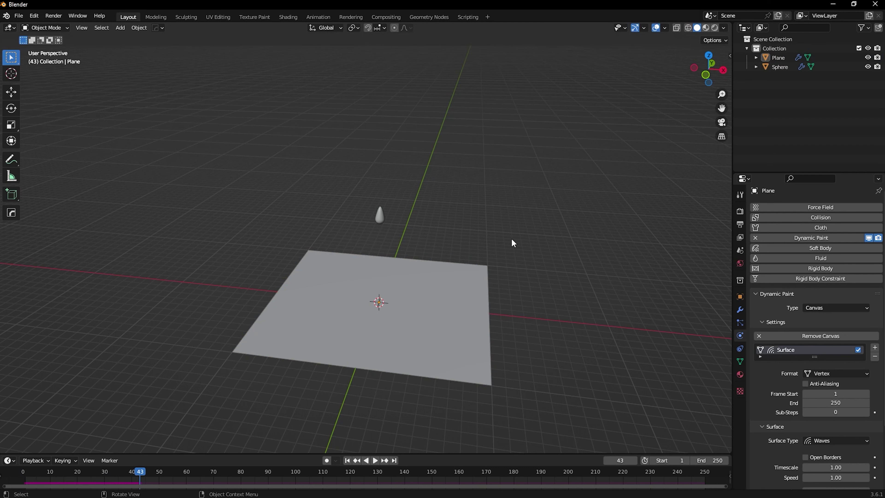
Insert a location, rotation and scale keyframe for the teardrop at frame 0
{"action": "left_click", "coordinate": [378, 213]}
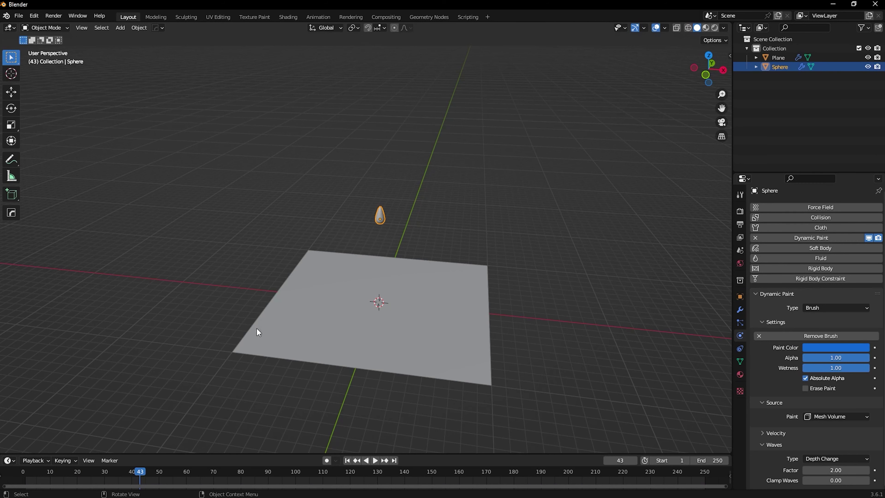
{"action": "left_click_drag", "start_coordinate": [140, 472], "coordinate": [17, 461]}
{"action": "scroll", "coordinate": [455, 217], "scroll_direction": "up", "scroll_amount": 3}
{"action": "middle_click_drag", "start_coordinate": [455, 218], "coordinate": [449, 197]}
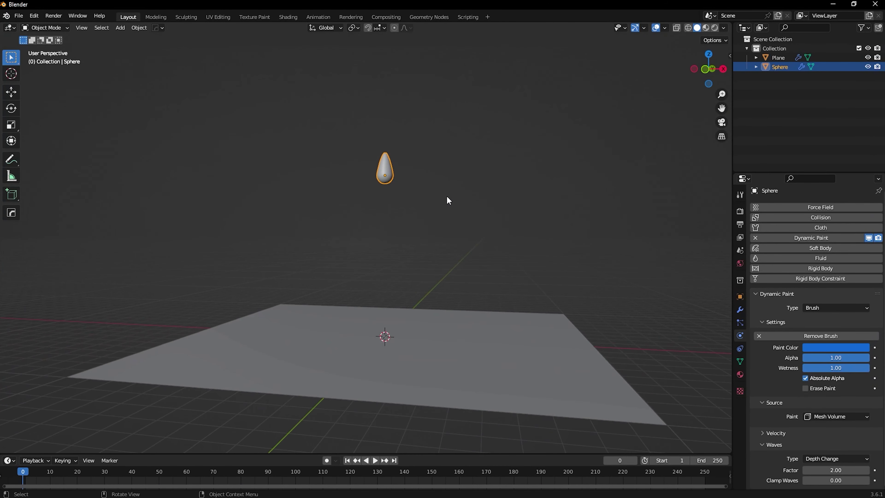
{"action": "key", "text": "i"}
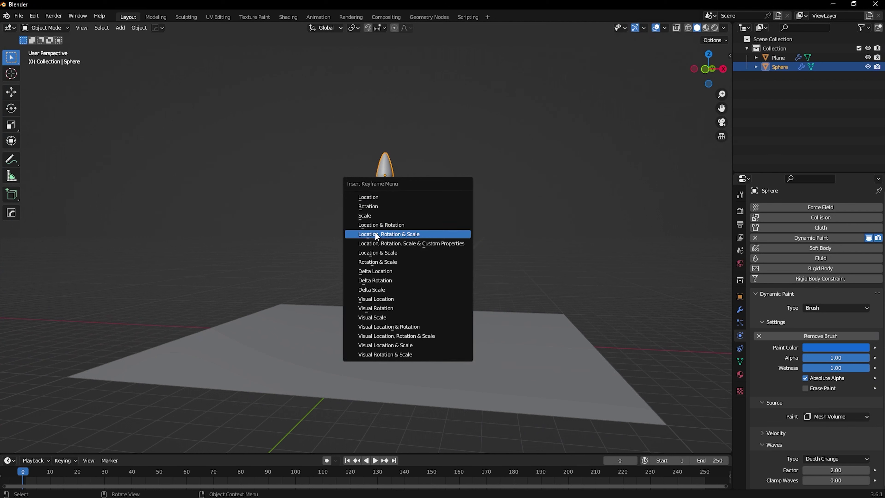
{"action": "left_click", "coordinate": [405, 234]}
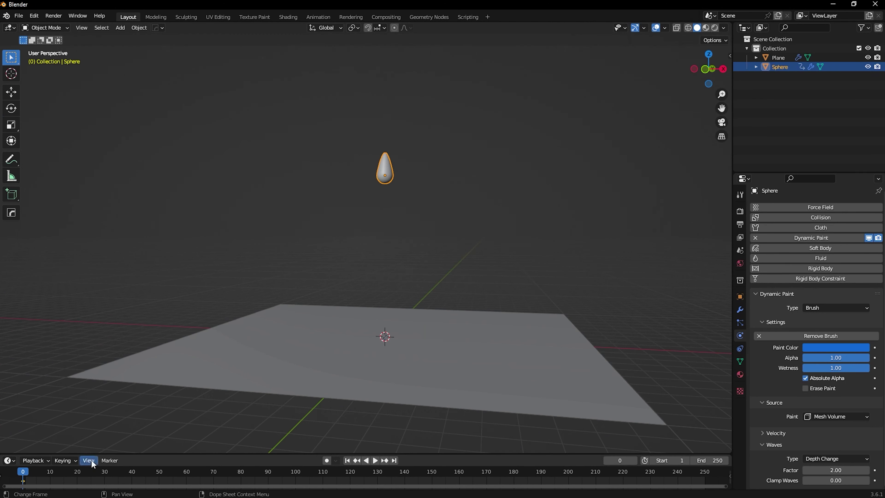
At frame 30, move the teardrop about 11.56 m down through the plane along Z and keyframe its location, rotation and scale
{"action": "key", "text": "space"}
{"action": "left_click_drag", "start_coordinate": [104, 455], "coordinate": [104, 416]}
{"action": "key", "text": "space"}
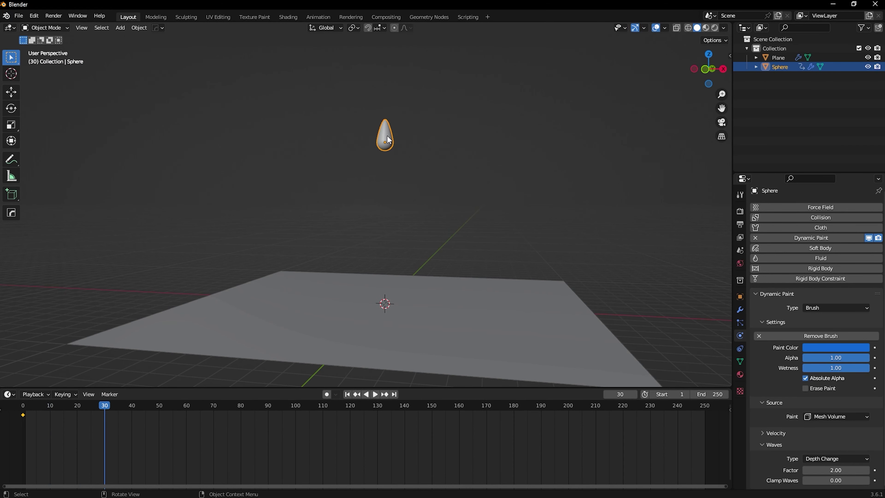
{"action": "scroll", "coordinate": [389, 141], "scroll_direction": "down", "scroll_amount": 2}
{"action": "key", "text": "g"}
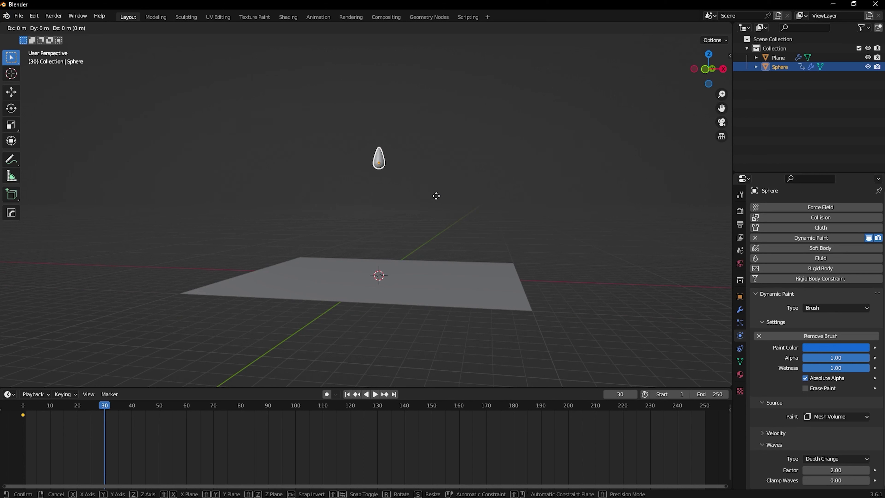
{"action": "key", "text": "z"}
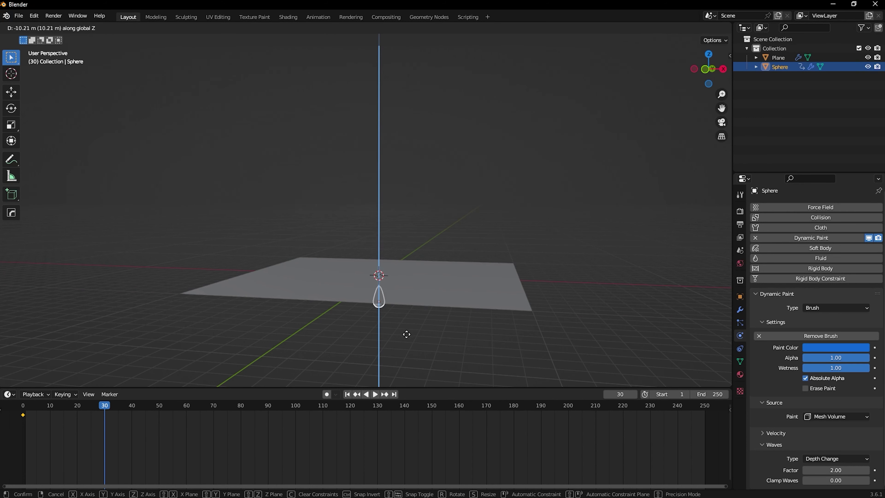
{"action": "left_click", "coordinate": [401, 352]}
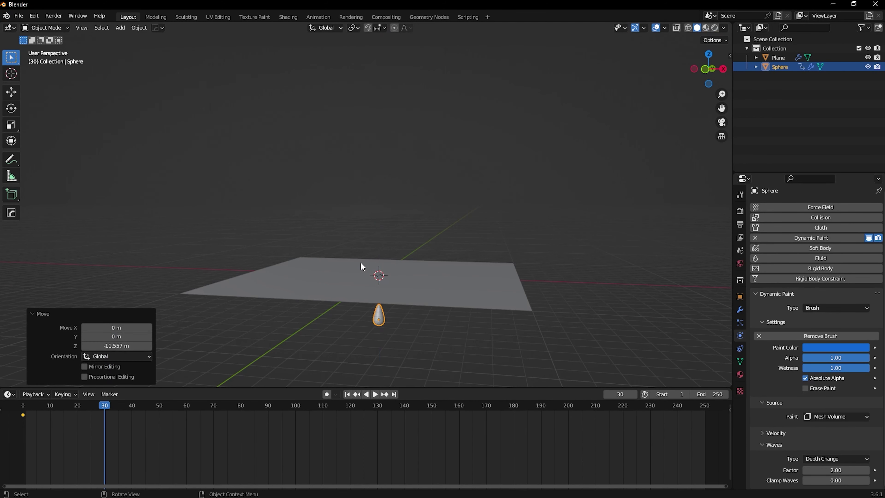
{"action": "key", "text": "i"}
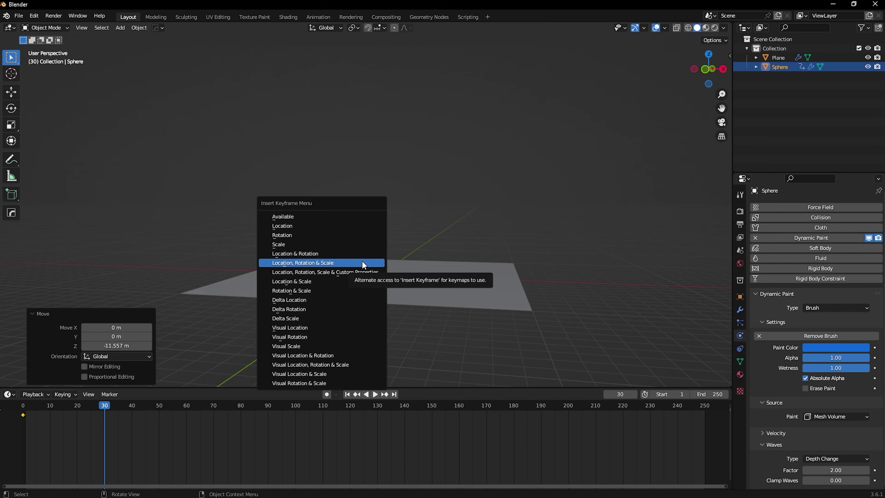
{"action": "left_click", "coordinate": [362, 262]}
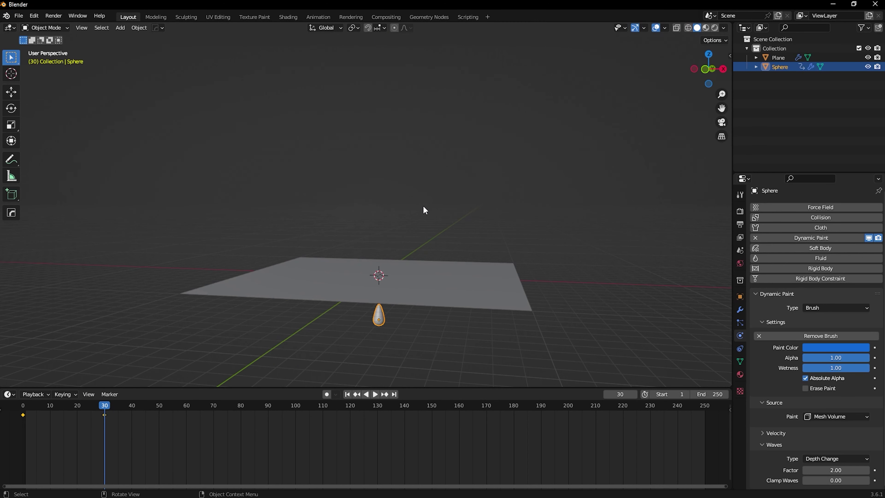
Play the drop animation from the start and examine the ripple on the plane up close
{"action": "left_click_drag", "start_coordinate": [106, 408], "coordinate": [22, 406]}
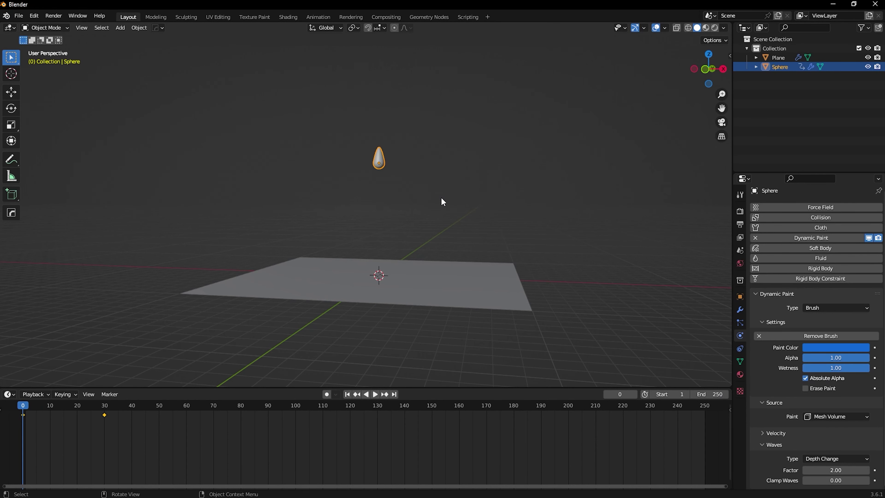
{"action": "key", "text": "space"}
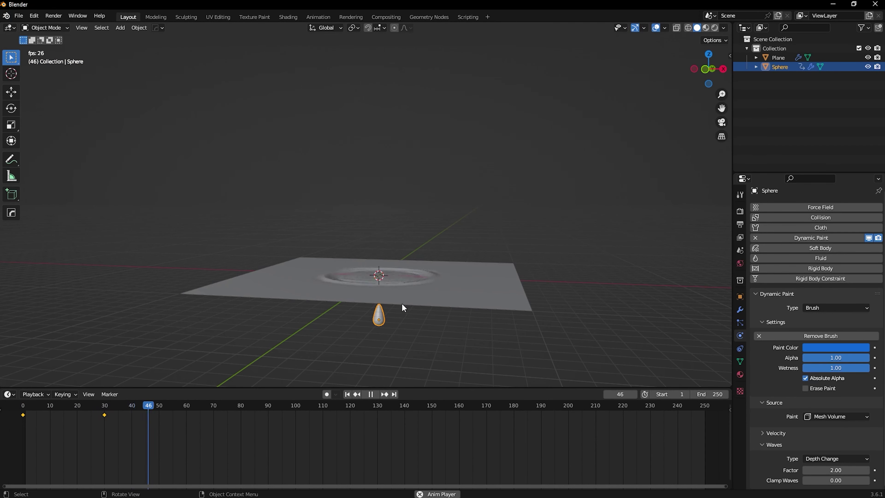
{"action": "key", "text": "space"}
{"action": "middle_click_drag", "start_coordinate": [402, 303], "coordinate": [350, 308]}
{"action": "scroll", "coordinate": [349, 307], "scroll_direction": "up", "scroll_amount": 3}
{"action": "middle_click_drag", "start_coordinate": [385, 340], "coordinate": [376, 271], "text": "shift"}
{"action": "scroll", "coordinate": [372, 304], "scroll_direction": "up", "scroll_amount": 2}
{"action": "left_click", "coordinate": [38, 405]}
{"action": "key", "text": "space"}
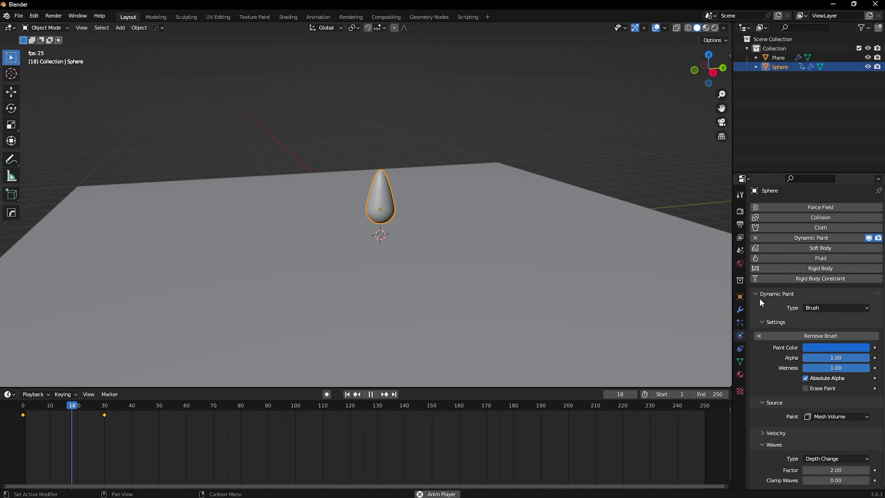
{"action": "key", "text": "space"}
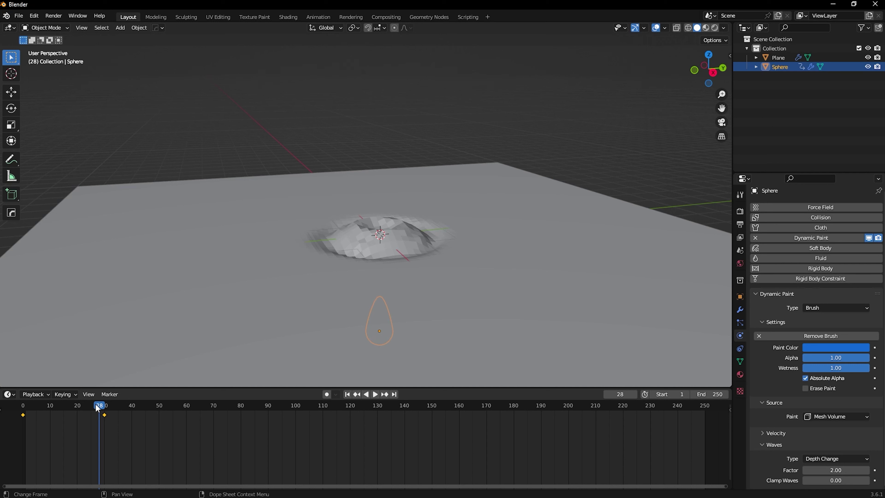
Return to frame 0 and apply smooth shading to the plane
{"action": "left_click_drag", "start_coordinate": [98, 408], "coordinate": [22, 408]}
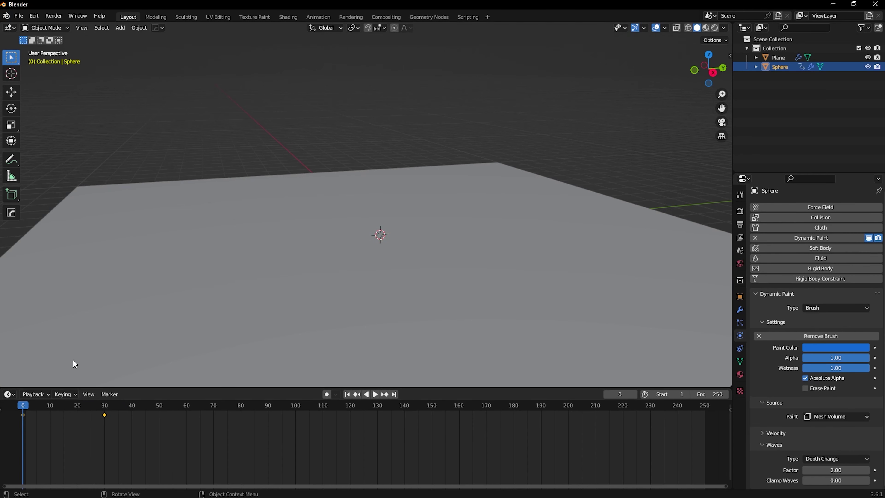
{"action": "left_click", "coordinate": [236, 270]}
{"action": "right_click", "coordinate": [236, 270]}
{"action": "left_click", "coordinate": [240, 267]}
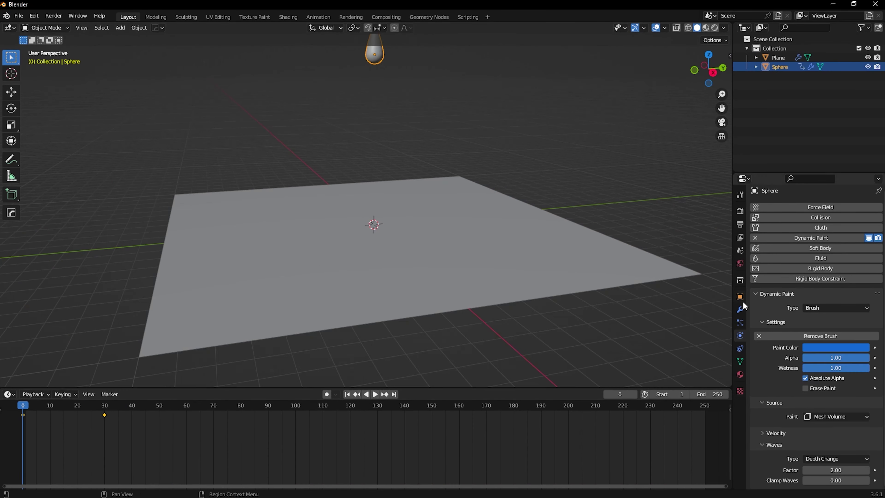
Select the plane, play the animation to examine the smoothed ripple, and bring up the canvas wave settings
{"action": "left_click", "coordinate": [556, 281]}
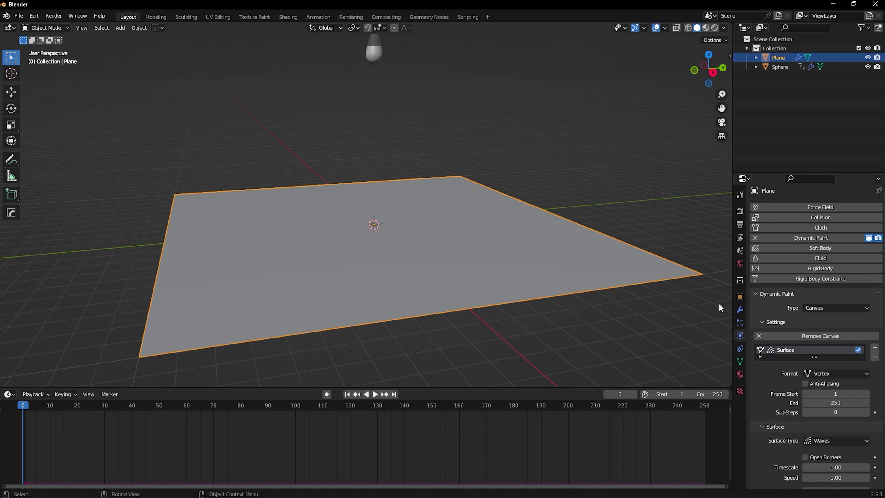
{"action": "key", "text": "space"}
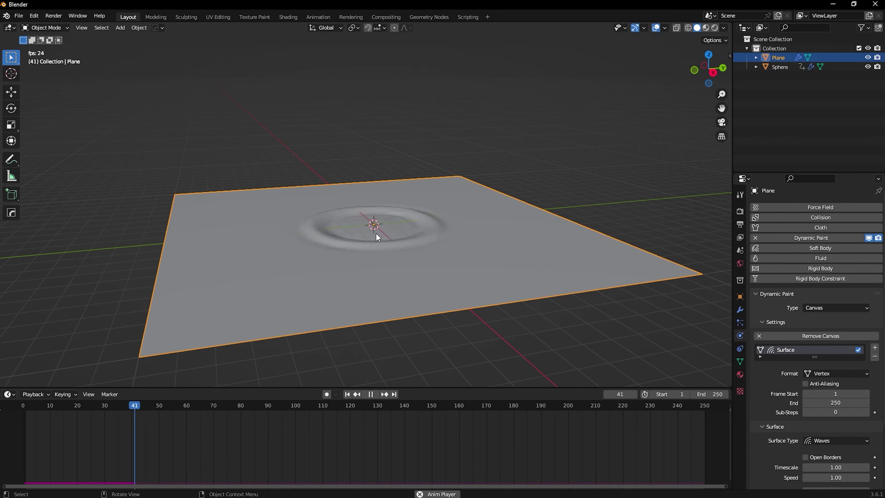
{"action": "scroll", "coordinate": [785, 372], "scroll_direction": "down", "scroll_amount": 4}
{"action": "key", "text": "Escape"}
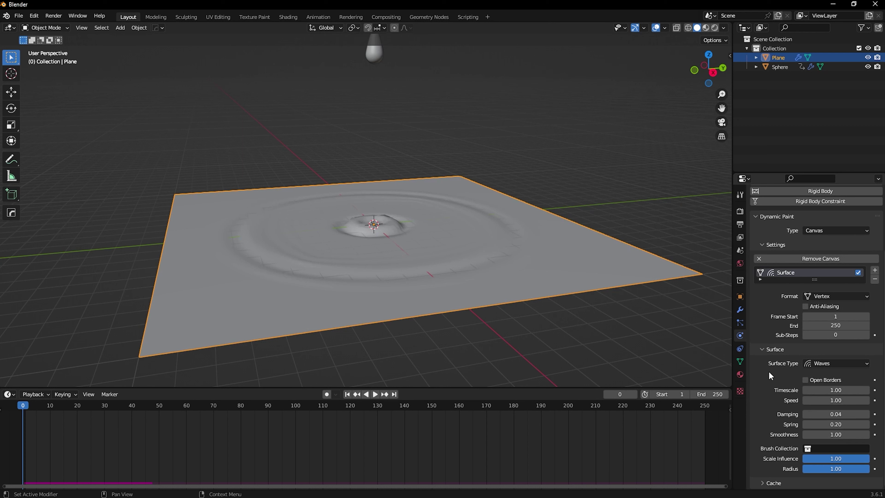
Try a wave timescale of 0.01 on the plane's canvas, play the animation and return to frame 0
{"action": "left_click", "coordinate": [843, 390]}
{"action": "left_click", "coordinate": [774, 395]}
{"action": "left_click_drag", "start_coordinate": [835, 390], "coordinate": [787, 390]}
{"action": "key", "text": "space"}
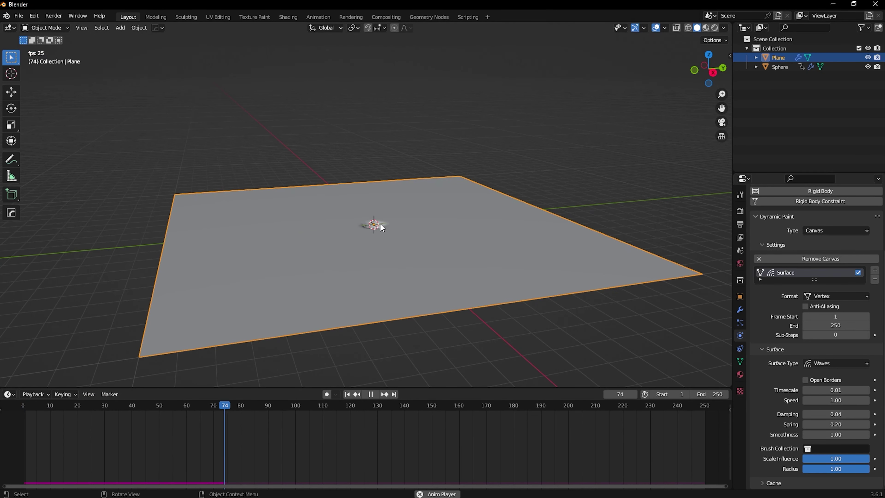
{"action": "key", "text": "space"}
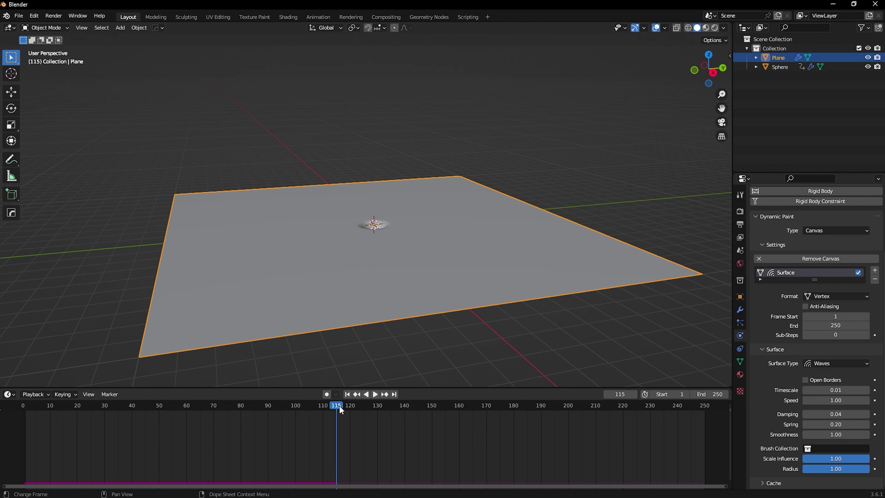
{"action": "left_click_drag", "start_coordinate": [340, 405], "coordinate": [25, 405]}
Set the canvas wave timescale to 0.5 and play the ripple animation from frame 0
{"action": "left_click", "coordinate": [833, 390]}
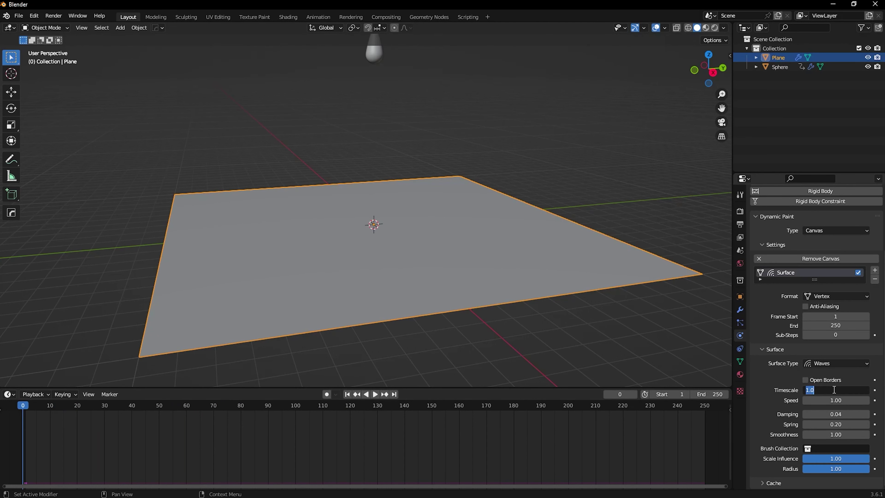
{"action": "type", "text": "0.5"}
{"action": "key", "text": "Return"}
{"action": "key", "text": "space"}
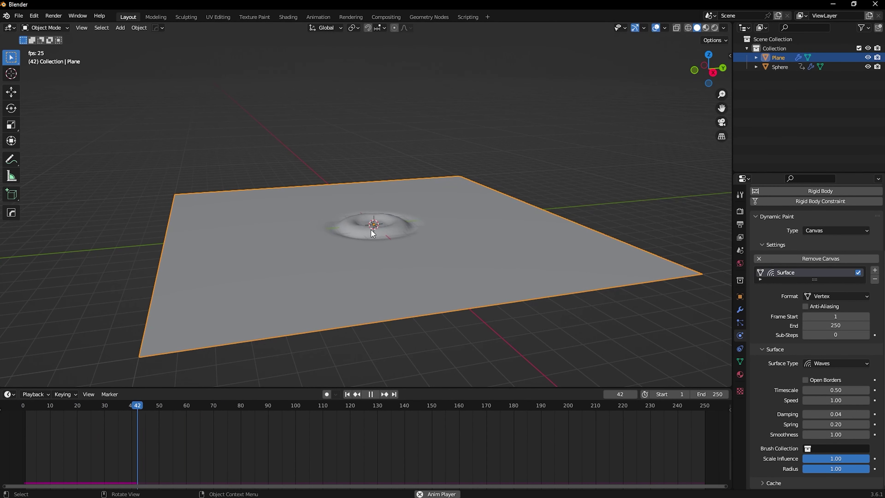
{"action": "key", "text": "space"}
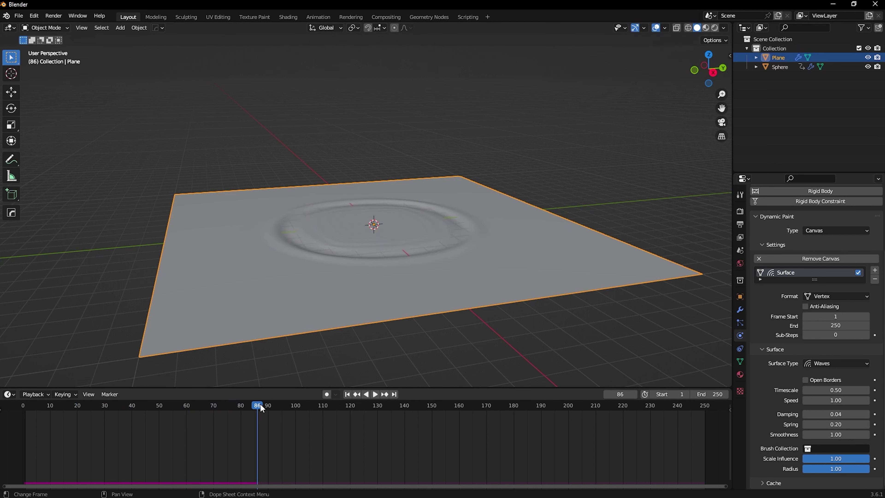
{"action": "left_click_drag", "start_coordinate": [260, 403], "coordinate": [23, 405]}
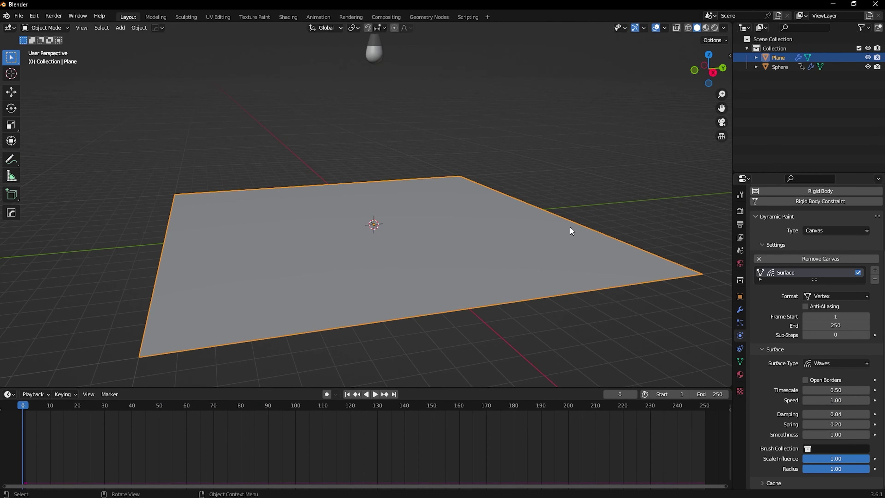
{"action": "key", "text": "space"}
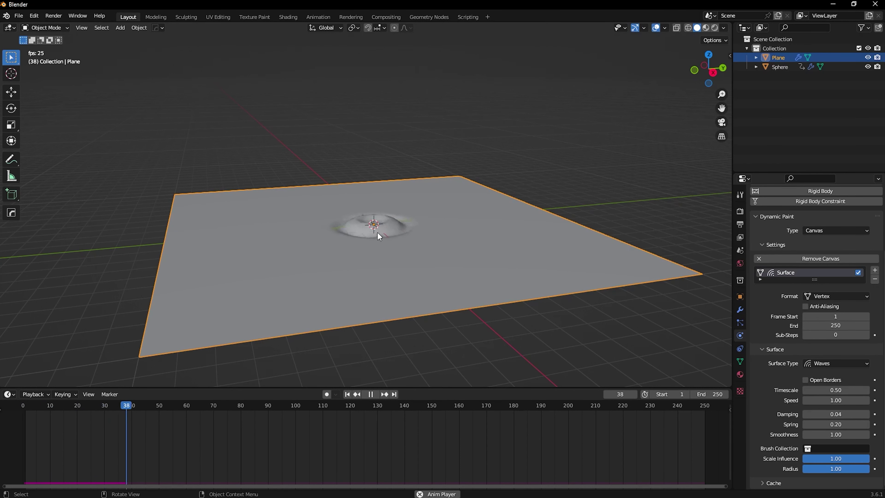
{"action": "key", "text": "space"}
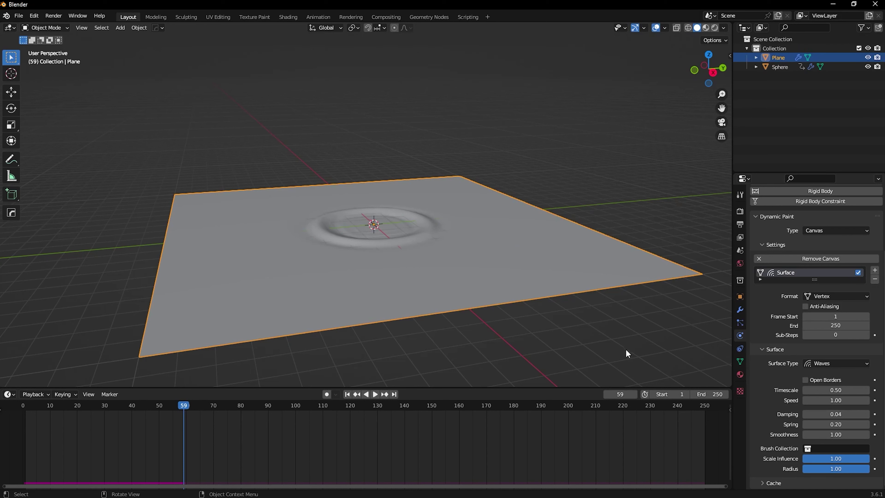
Lower the canvas wave speed to 0.68 and replay the animation from the start
{"action": "left_click_drag", "start_coordinate": [836, 400], "coordinate": [824, 400]}
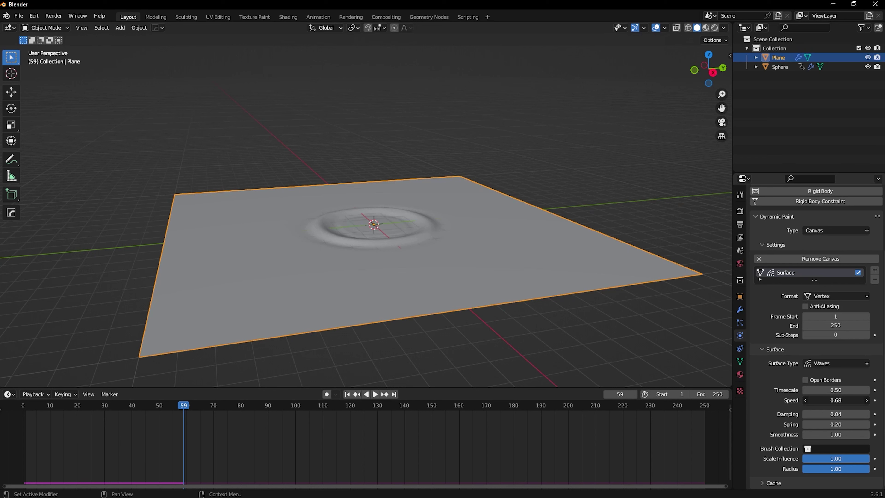
{"action": "key", "text": "shift+Left"}
{"action": "key", "text": "space"}
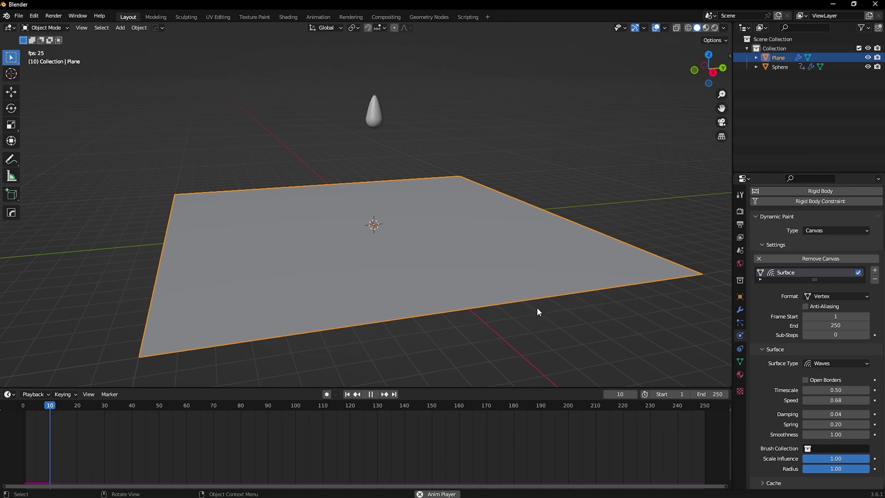
Lower the canvas wave damping to 0.02 and replay the ripple animation from frame 0
{"action": "key", "text": "Escape"}
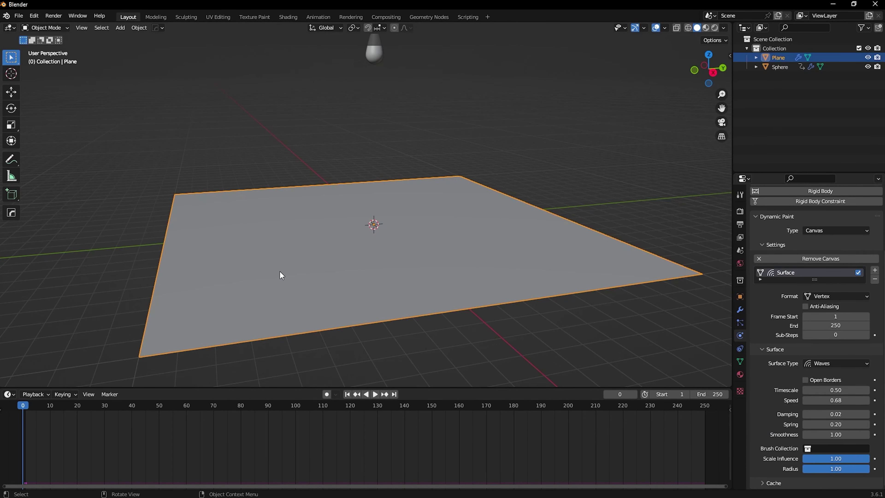
{"action": "key", "text": "space"}
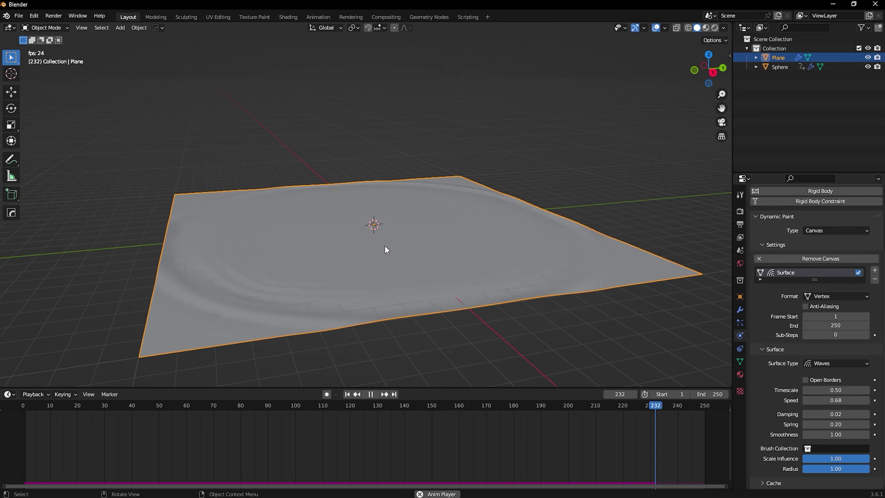
{"action": "key", "text": "Escape"}
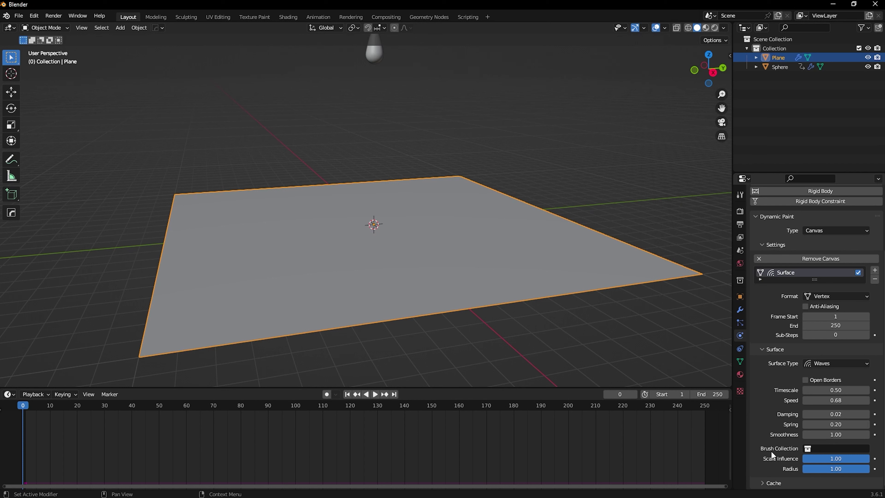
Select the teardrop brush, play the animation to examine the ripple from farther away, and return to frame 0
{"action": "left_click", "coordinate": [370, 58]}
{"action": "scroll", "coordinate": [370, 57], "scroll_direction": "down", "scroll_amount": 2}
{"action": "key", "text": "space"}
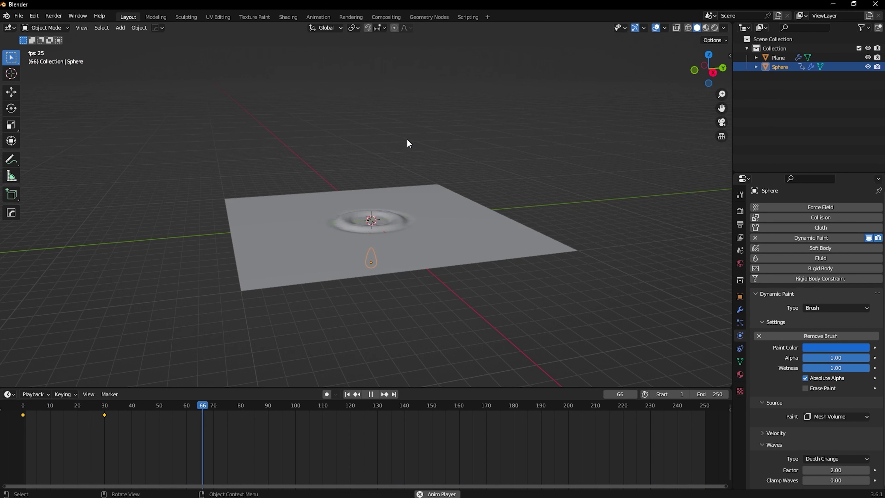
{"action": "key", "text": "space"}
{"action": "left_click_drag", "start_coordinate": [269, 406], "coordinate": [4, 383]}
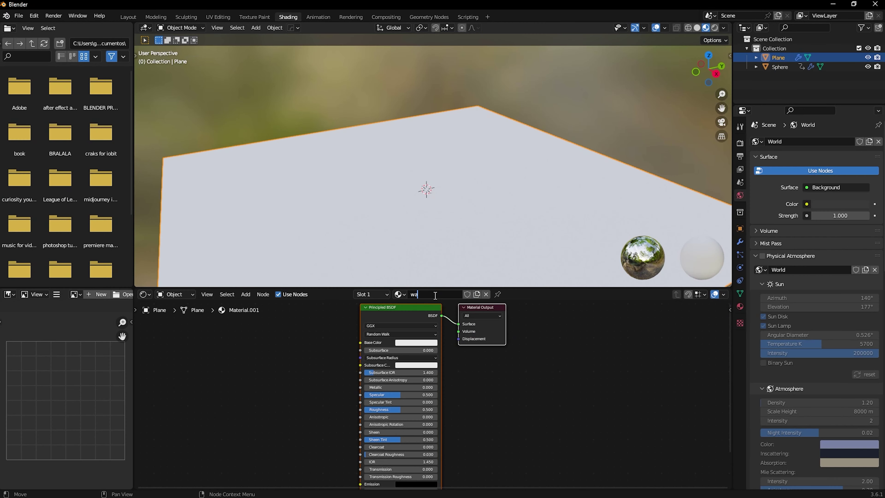
Name the plane's material "water" and set its Principled BSDF to transmission 1.000 and roughness 0.000
{"action": "type", "text": "ter"}
{"action": "key", "text": "Return"}
{"action": "scroll", "coordinate": [451, 376], "scroll_direction": "down", "scroll_amount": 2}
{"action": "scroll", "coordinate": [380, 198], "scroll_direction": "down", "scroll_amount": 2}
{"action": "middle_click_drag", "start_coordinate": [380, 198], "coordinate": [355, 277]}
{"action": "middle_click_drag", "start_coordinate": [321, 373], "coordinate": [368, 370]}
{"action": "scroll", "coordinate": [335, 382], "scroll_direction": "up", "scroll_amount": 5}
{"action": "left_click", "coordinate": [478, 316]}
{"action": "scroll", "coordinate": [433, 215], "scroll_direction": "down", "scroll_amount": 1}
{"action": "middle_click_drag", "start_coordinate": [393, 414], "coordinate": [322, 339]}
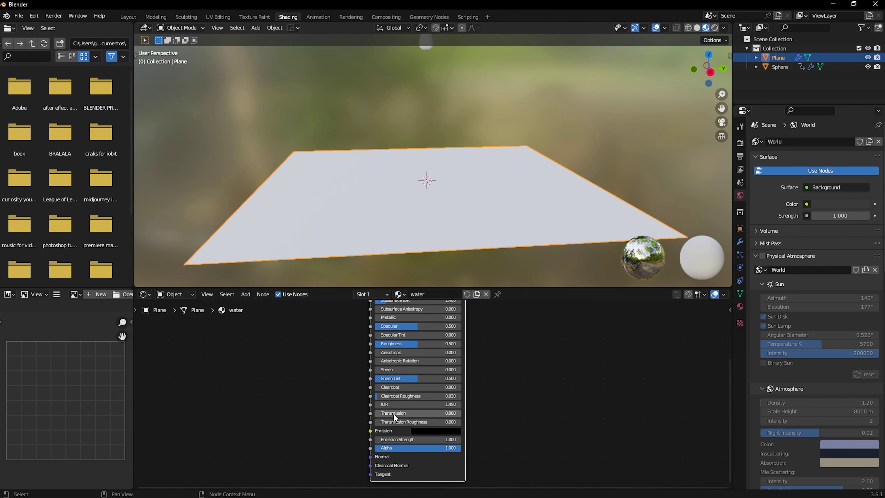
{"action": "left_click_drag", "start_coordinate": [384, 413], "coordinate": [461, 413]}
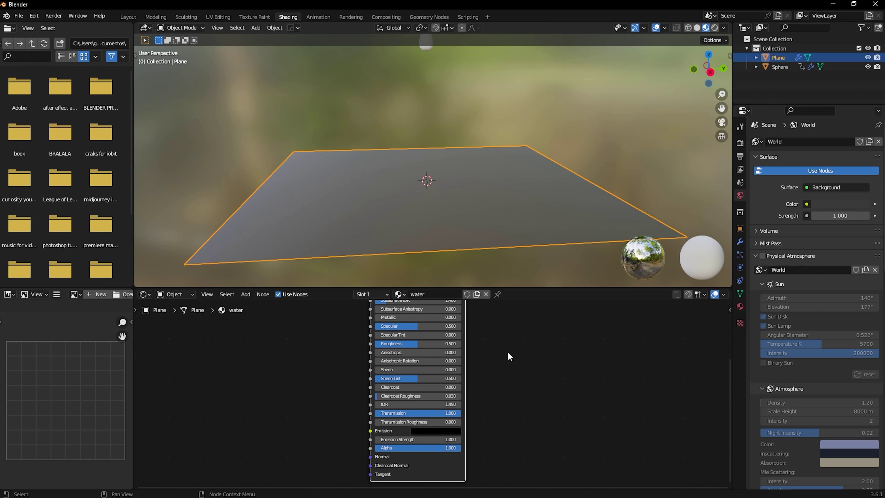
{"action": "scroll", "coordinate": [497, 369], "scroll_direction": "down", "scroll_amount": 1}
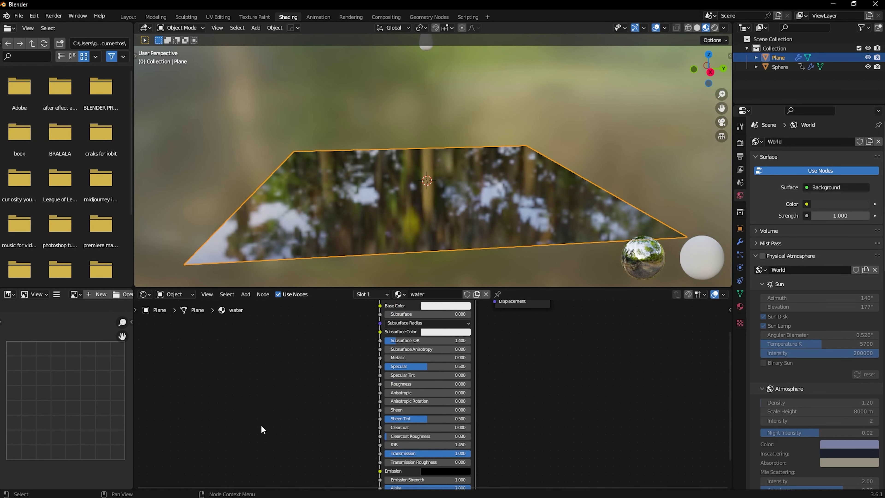
Add Noise Texture, Color Ramp and Bump nodes to the water material beside the Principled BSDF
{"action": "key", "text": "shift+a"}
{"action": "left_click", "coordinate": [219, 364]}
{"action": "type", "text": "nois"}
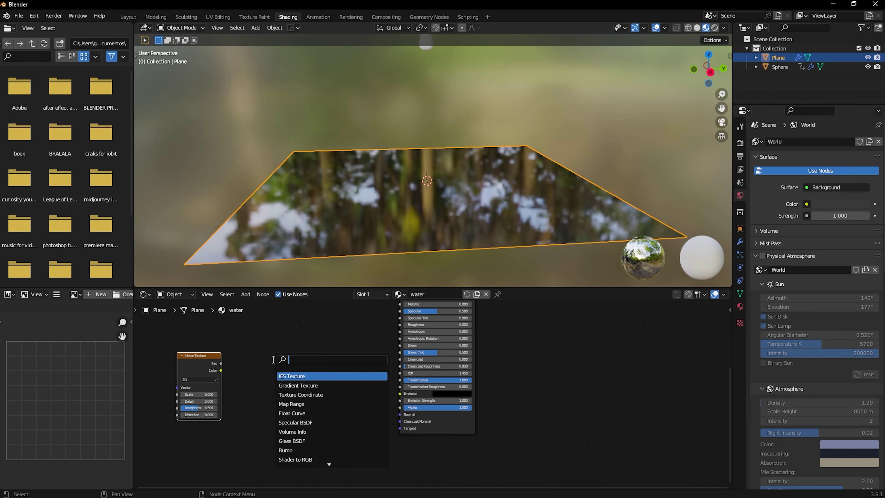
{"action": "type", "text": "colo"}
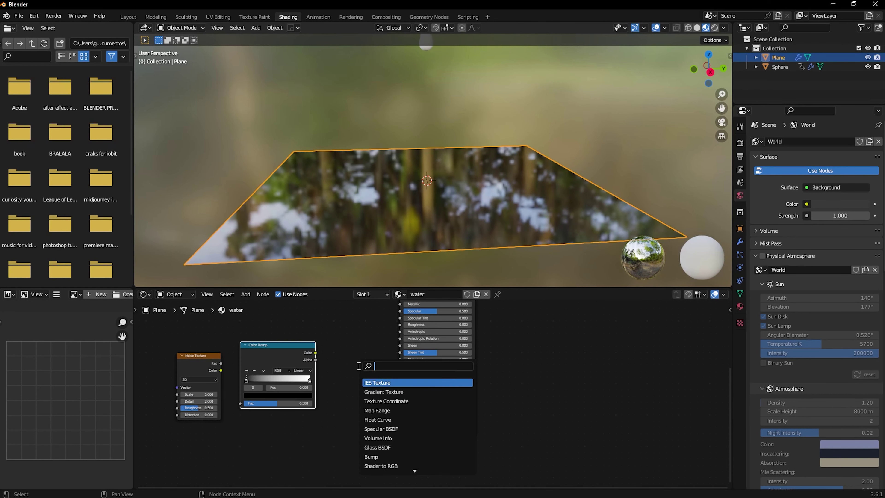
{"action": "type", "text": "bum"}
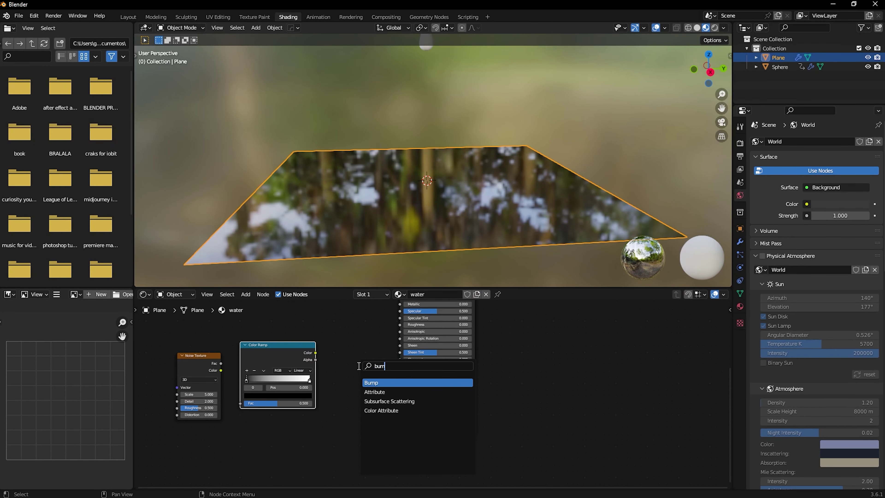
{"action": "key", "text": "Return"}
{"action": "left_click", "coordinate": [336, 394]}
Link the noise Fac to the Color Ramp, the ramp's Color to Bump Height, and the Bump Normal to the Principled BSDF Normal
{"action": "left_click_drag", "start_coordinate": [379, 364], "coordinate": [400, 414]}
{"action": "left_click_drag", "start_coordinate": [220, 363], "coordinate": [240, 403]}
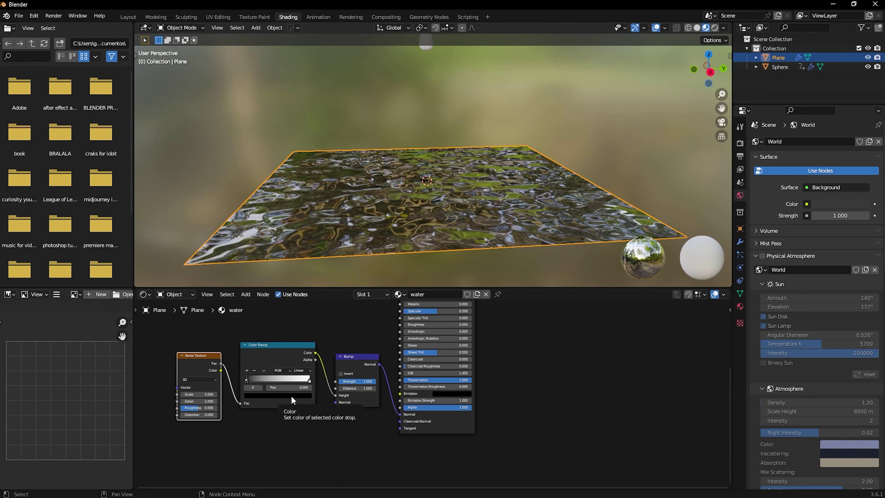
{"action": "scroll", "coordinate": [395, 206], "scroll_direction": "up", "scroll_amount": 3}
{"action": "middle_click_drag", "start_coordinate": [394, 205], "coordinate": [336, 197]}
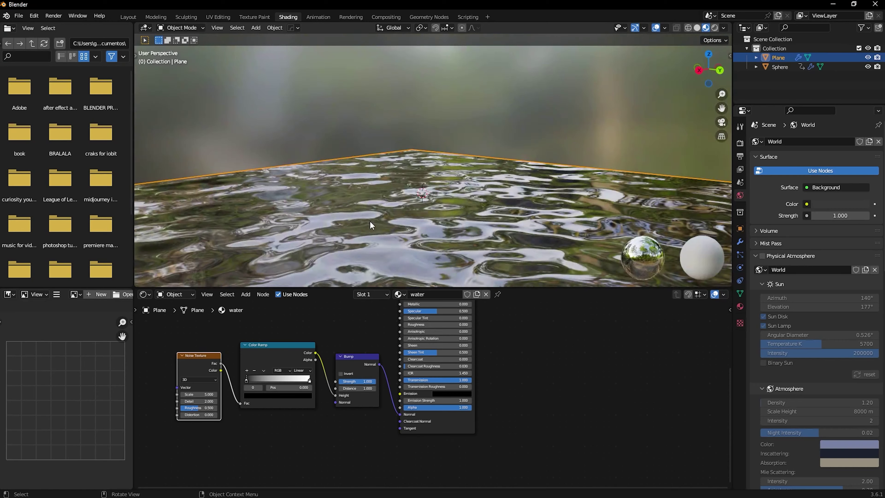
Set the Noise Texture scale to 87.8 and detail to 15, and move the Color Ramp's black stop to 0.464
{"action": "middle_click_drag", "start_coordinate": [371, 220], "coordinate": [395, 241]}
{"action": "scroll", "coordinate": [395, 241], "scroll_direction": "down", "scroll_amount": 1}
{"action": "left_click_drag", "start_coordinate": [187, 394], "coordinate": [248, 381]}
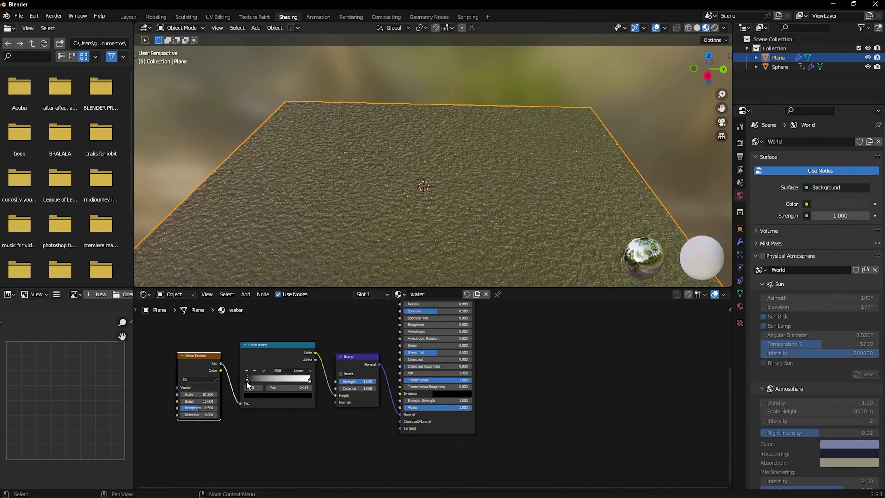
{"action": "left_click_drag", "start_coordinate": [245, 380], "coordinate": [277, 381]}
Preview the Color Ramp's color output directly on the plane to examine the noise pattern, and undo the preview
{"action": "middle_click_drag", "start_coordinate": [434, 303], "coordinate": [396, 348]}
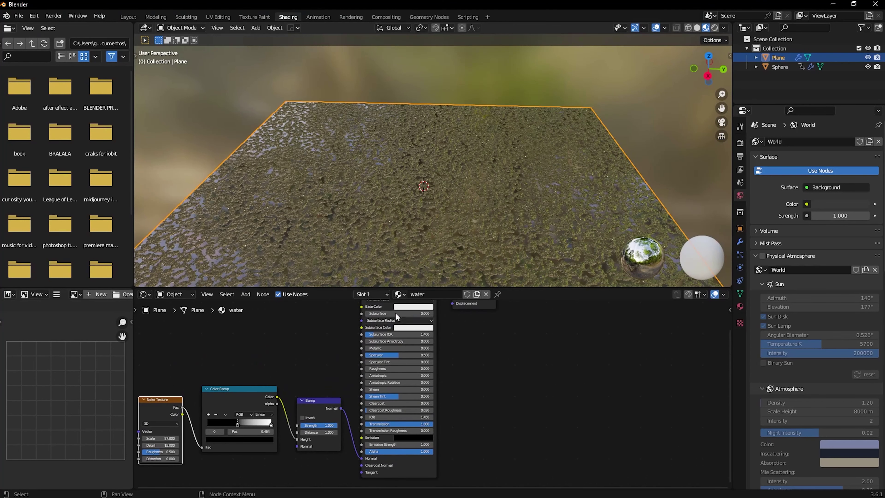
{"action": "middle_click_drag", "start_coordinate": [342, 348], "coordinate": [309, 381]}
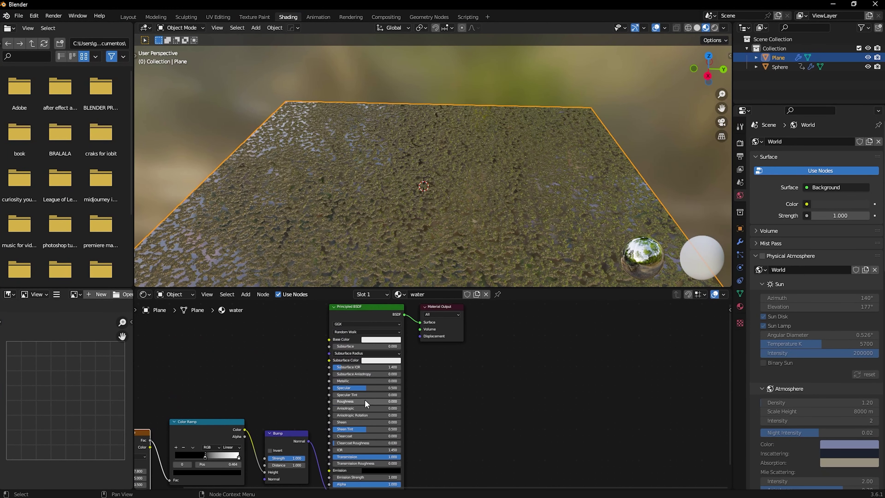
{"action": "middle_click_drag", "start_coordinate": [202, 401], "coordinate": [306, 343]}
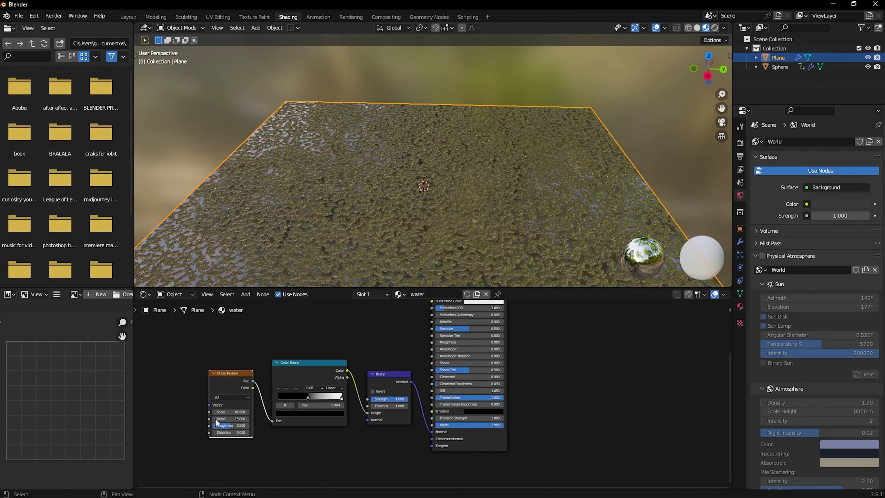
{"action": "scroll", "coordinate": [237, 428], "scroll_direction": "up", "scroll_amount": 4}
{"action": "scroll", "coordinate": [233, 427], "scroll_direction": "up", "scroll_amount": 2}
{"action": "middle_click_drag", "start_coordinate": [13, 410], "coordinate": [145, 423]}
{"action": "middle_click_drag", "start_coordinate": [259, 338], "coordinate": [407, 345]}
{"action": "left_click", "coordinate": [367, 364], "text": "ctrl+shift"}
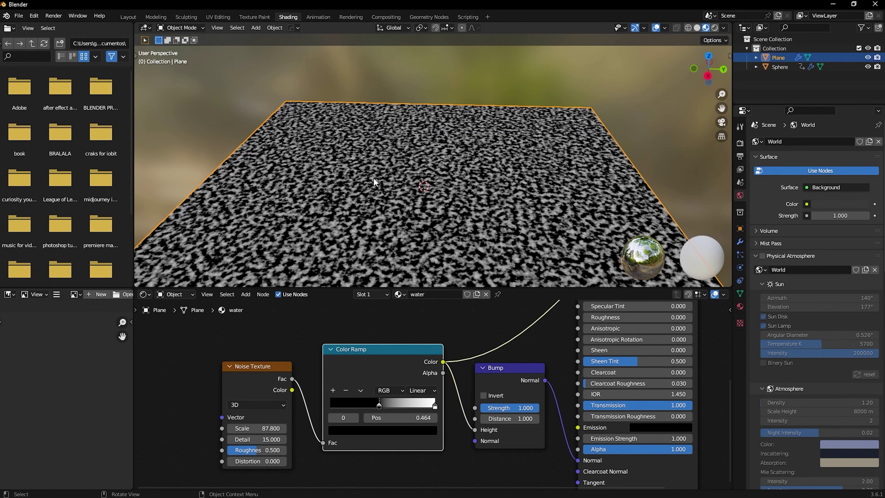
{"action": "middle_click_drag", "start_coordinate": [433, 333], "coordinate": [312, 399]}
{"action": "middle_click_drag", "start_coordinate": [382, 338], "coordinate": [312, 367]}
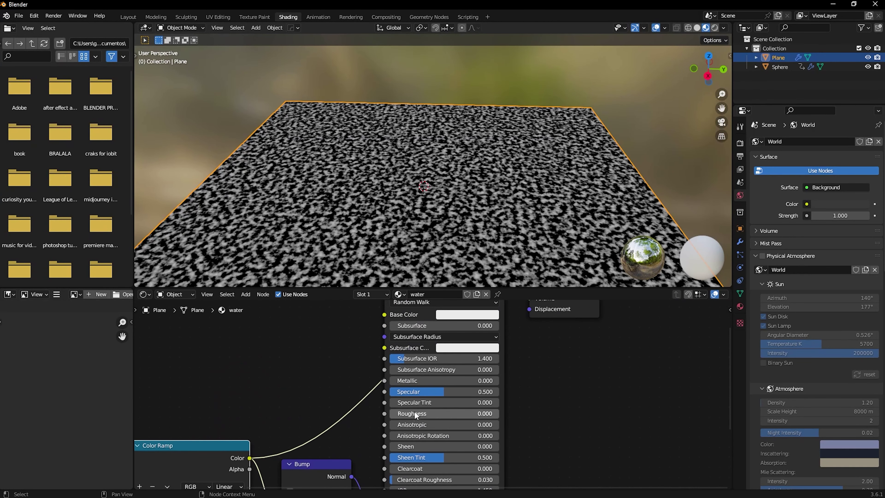
{"action": "middle_click_drag", "start_coordinate": [290, 411], "coordinate": [333, 321]}
{"action": "key", "text": "ctrl+z"}
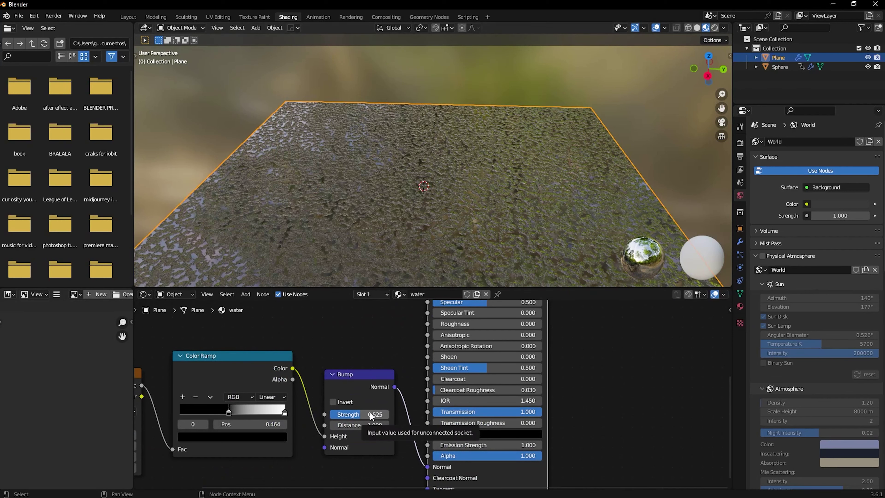
Lower the Bump node's strength to 0.058 and examine the water surface up close
{"action": "left_click_drag", "start_coordinate": [372, 414], "coordinate": [345, 414]}
{"action": "left_click_drag", "start_coordinate": [339, 415], "coordinate": [333, 414]}
{"action": "scroll", "coordinate": [347, 195], "scroll_direction": "down", "scroll_amount": 1}
{"action": "scroll", "coordinate": [347, 195], "scroll_direction": "up", "scroll_amount": 5}
{"action": "middle_click_drag", "start_coordinate": [366, 211], "coordinate": [392, 217]}
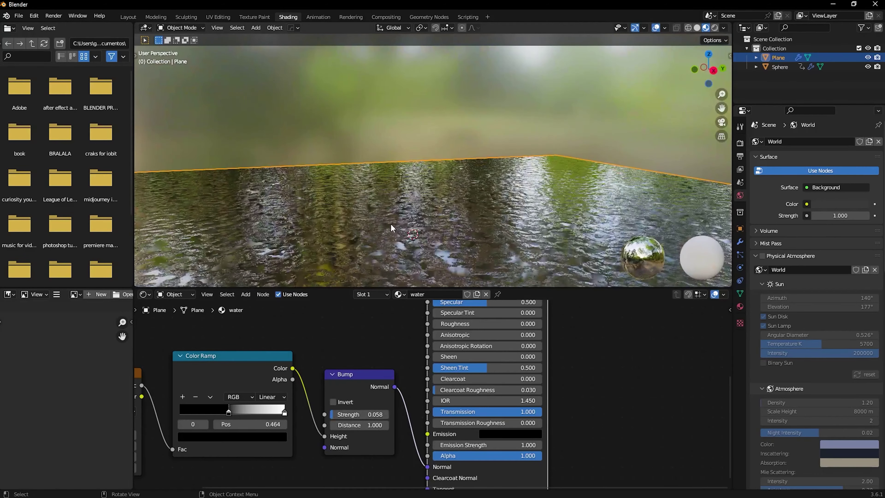